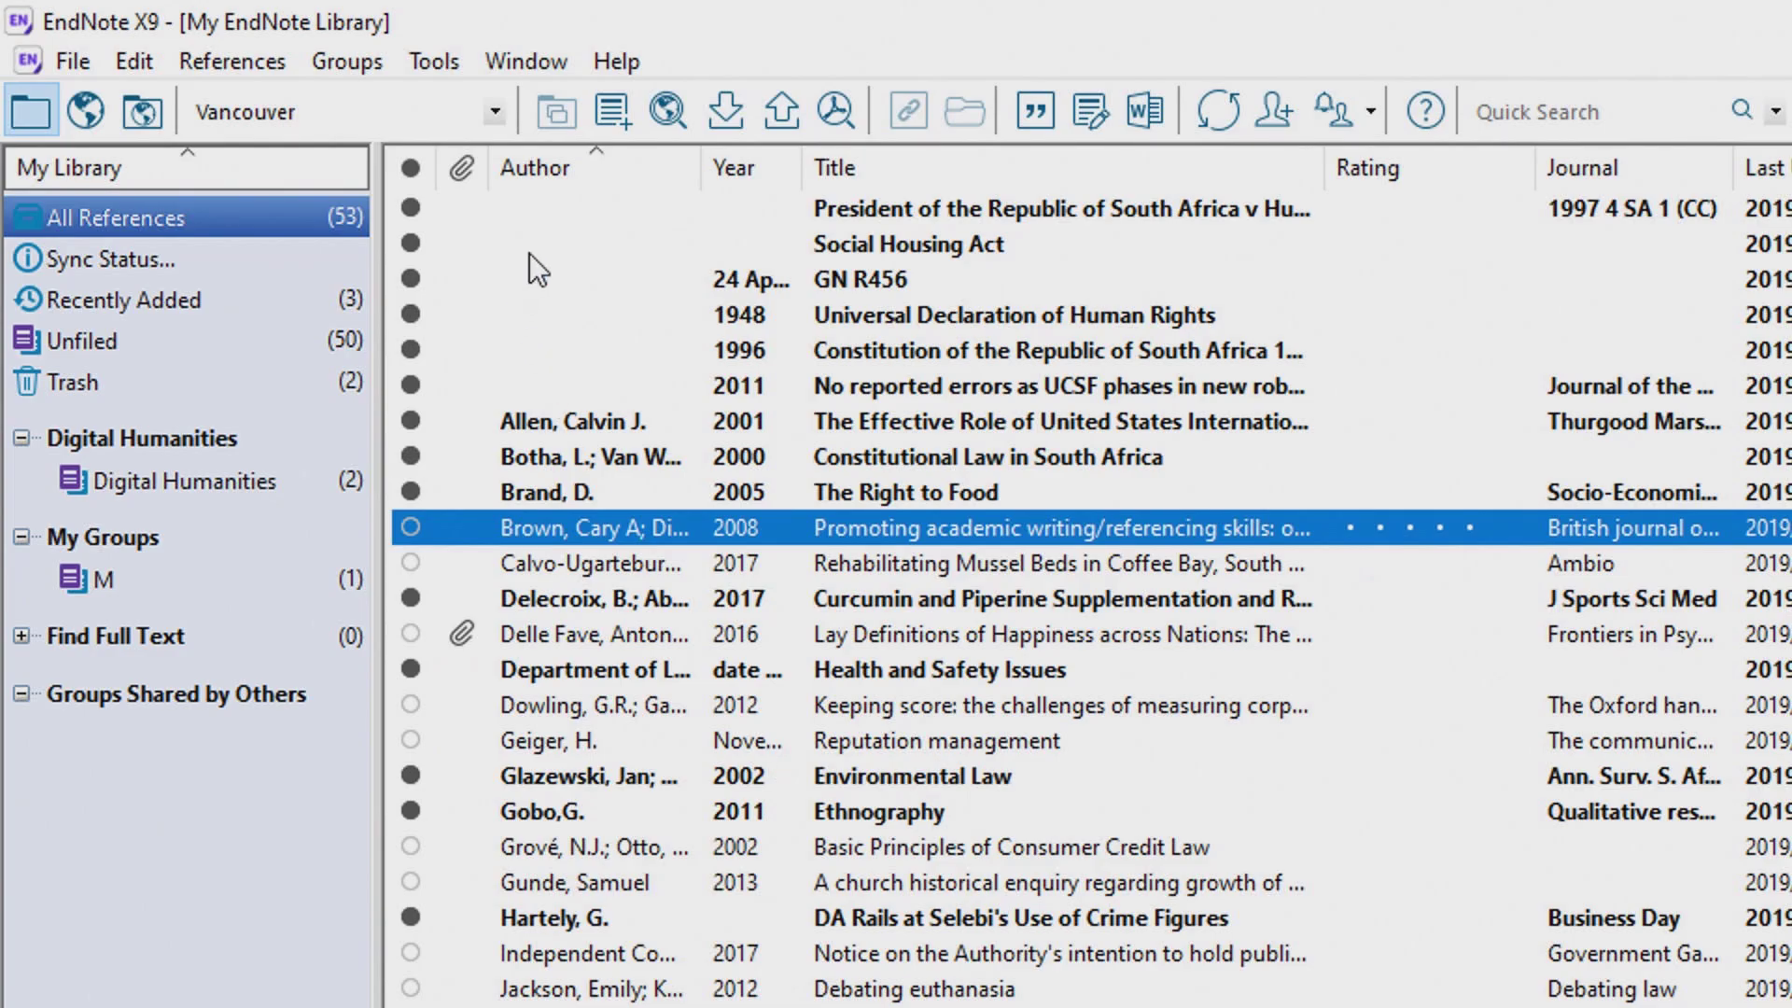
- Switch the output style to endnote-nwu-harvard-style and preview six references, Brand through the government department
left_click(496, 111)
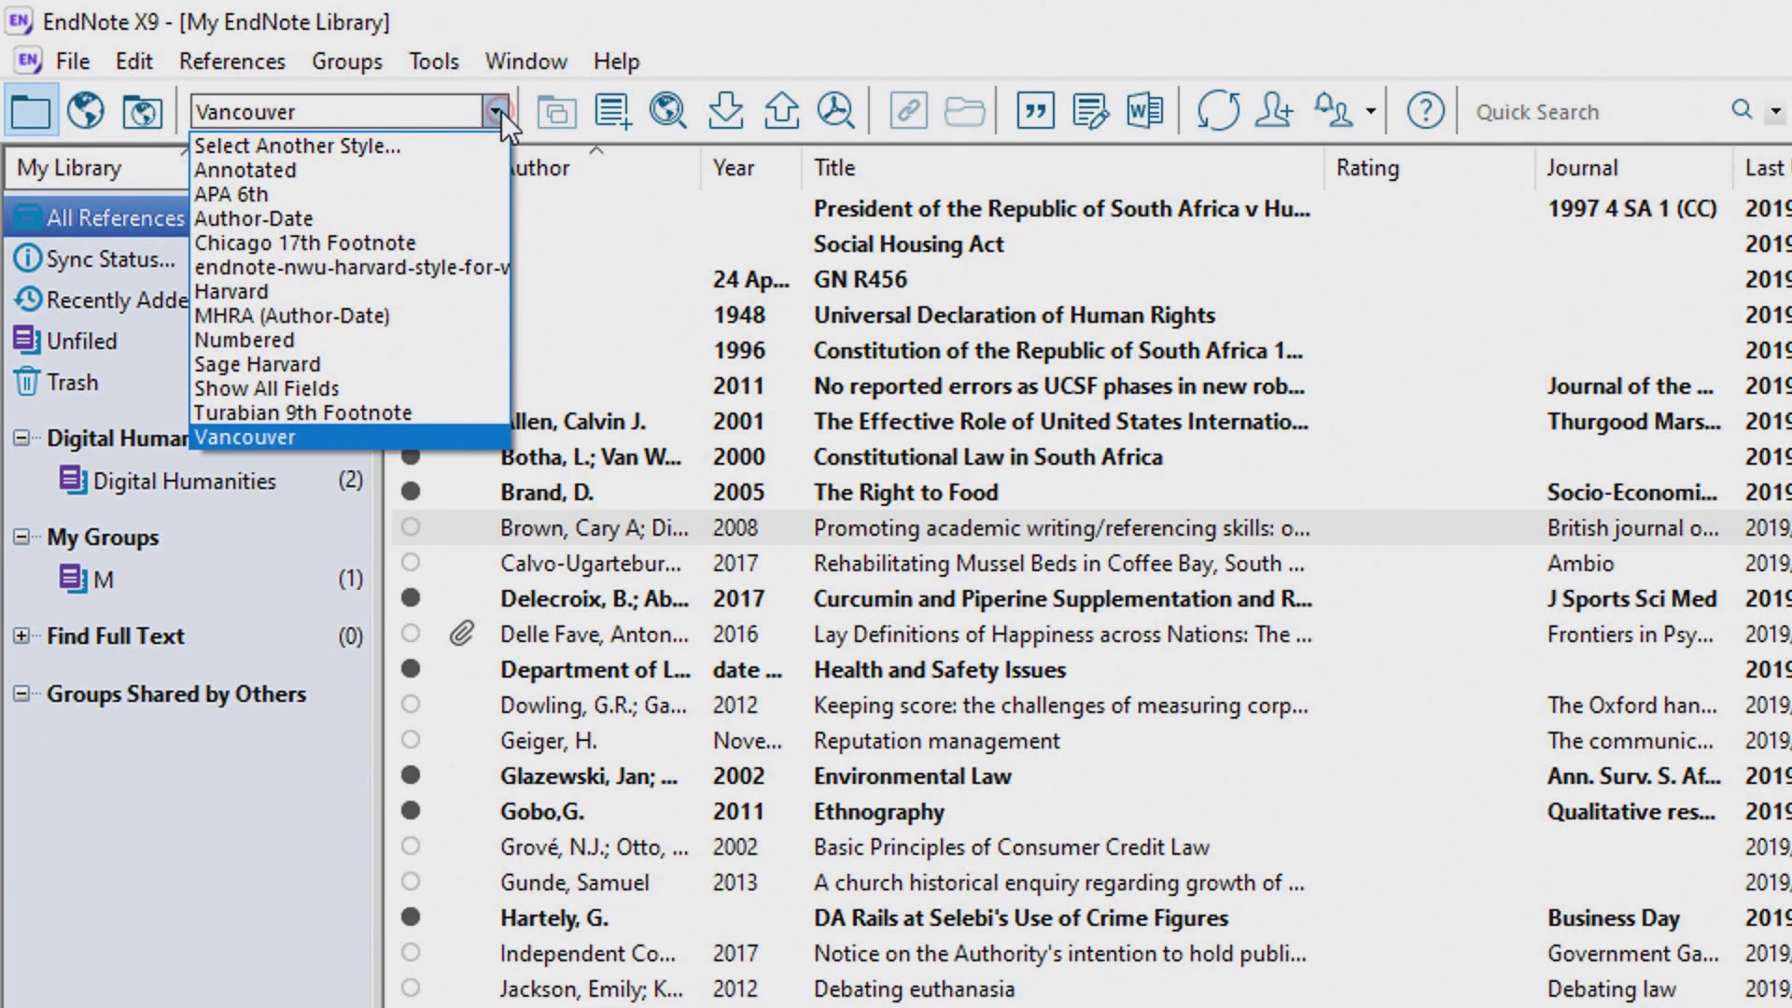
left_click(454, 266)
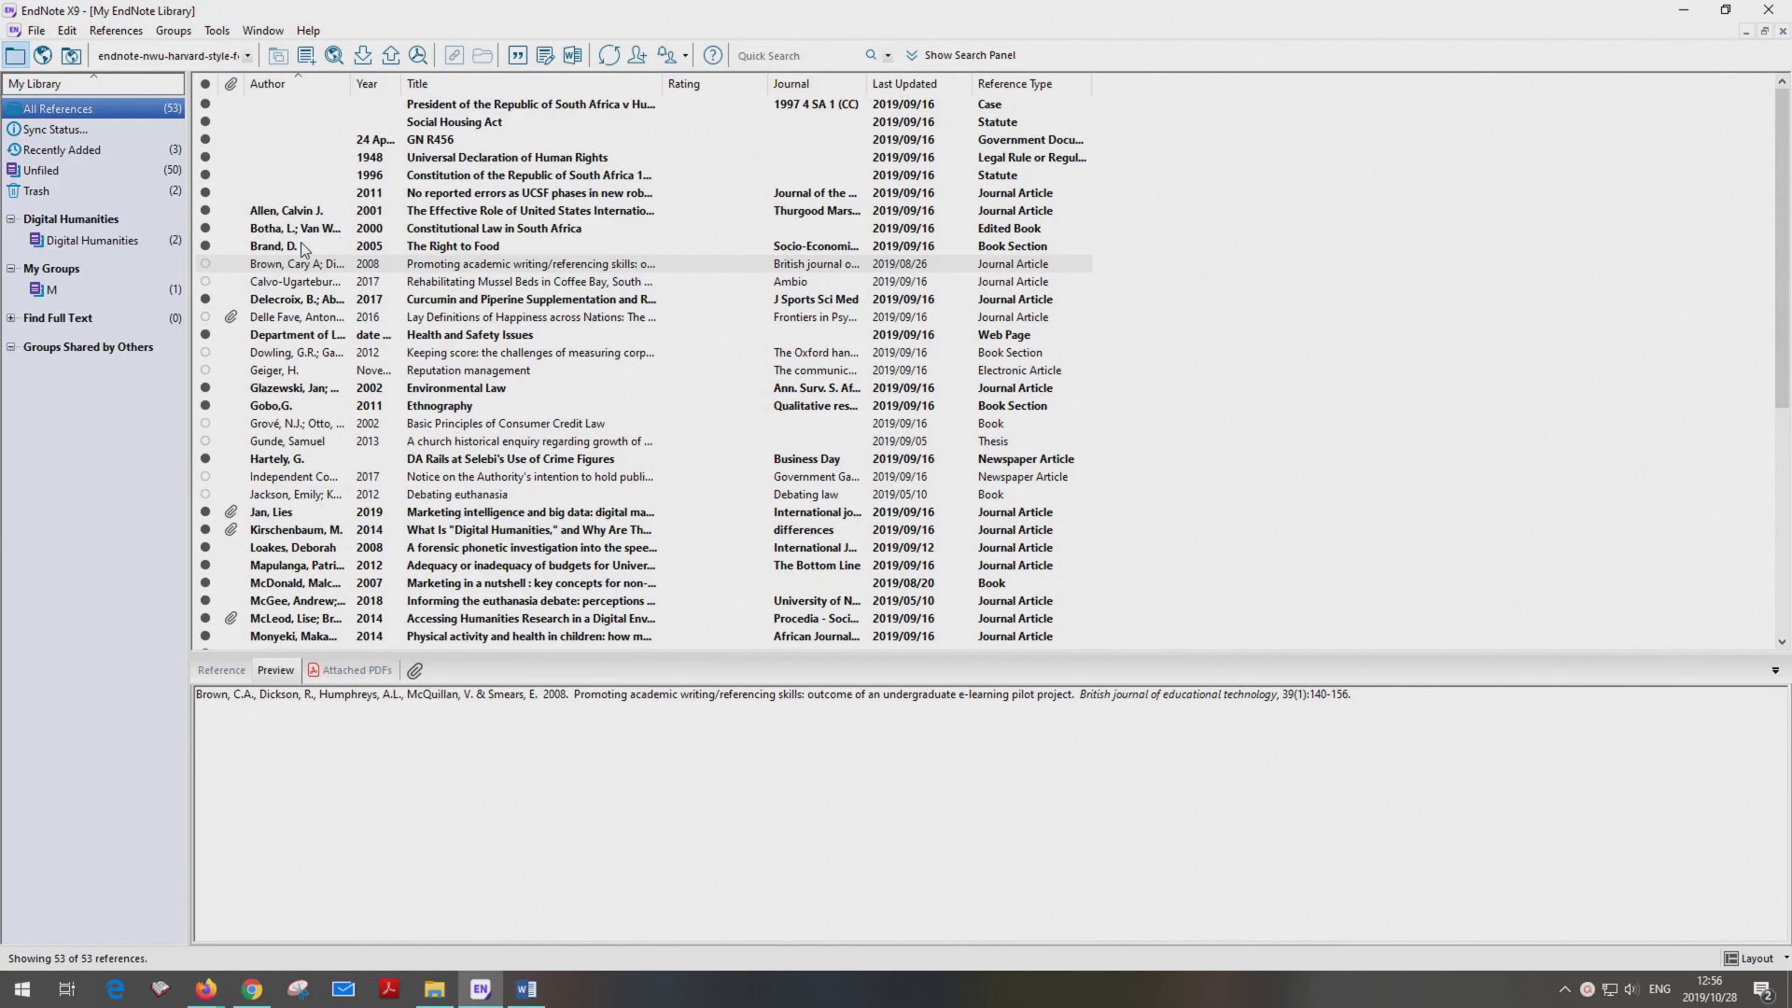
left_click(305, 246)
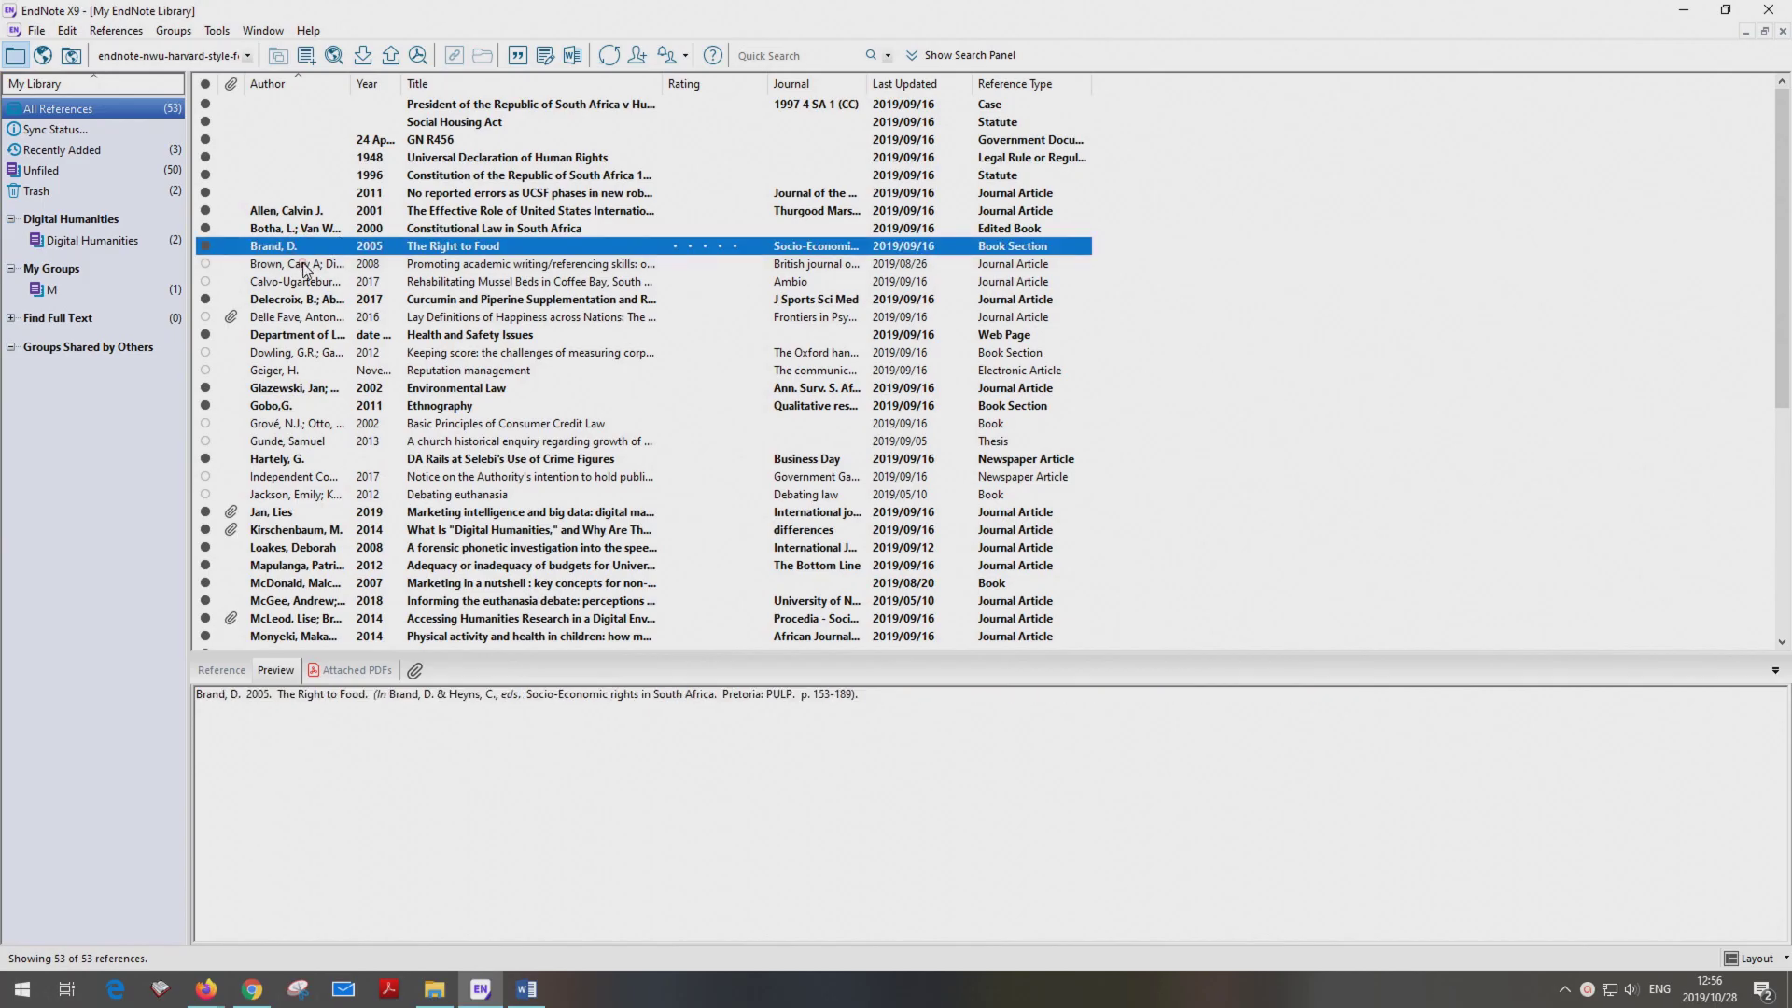
left_click(304, 266)
left_click(300, 282)
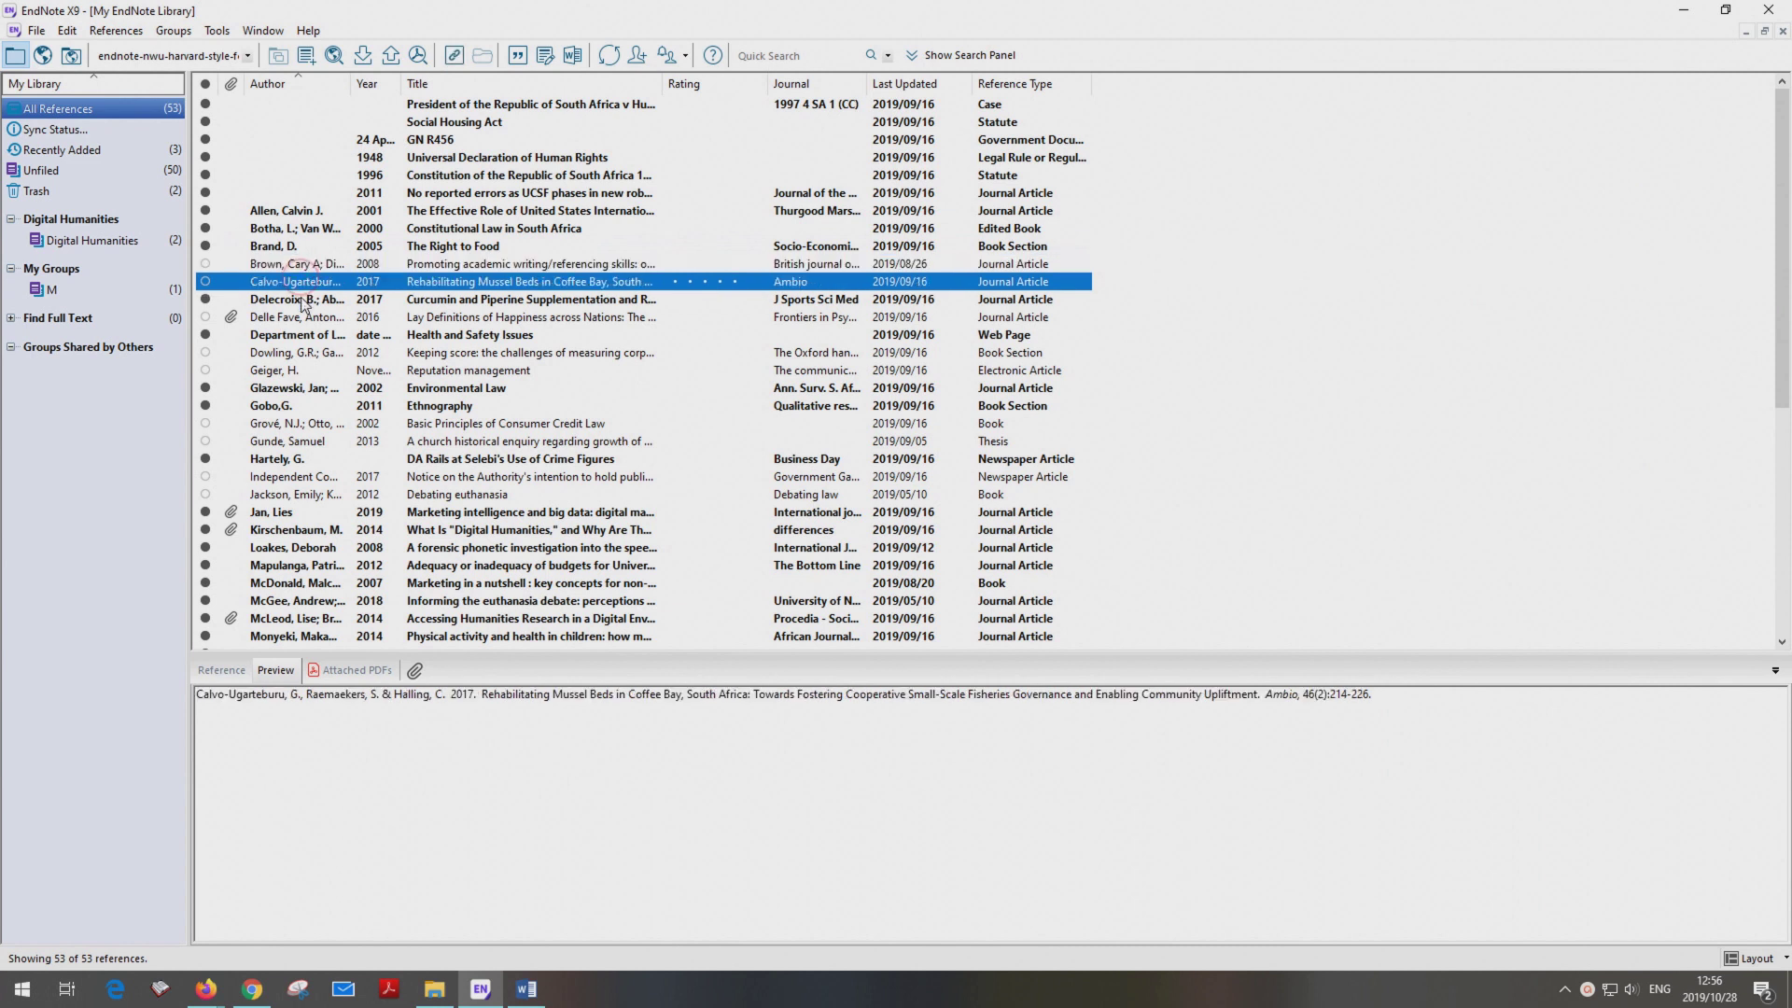
left_click(300, 297)
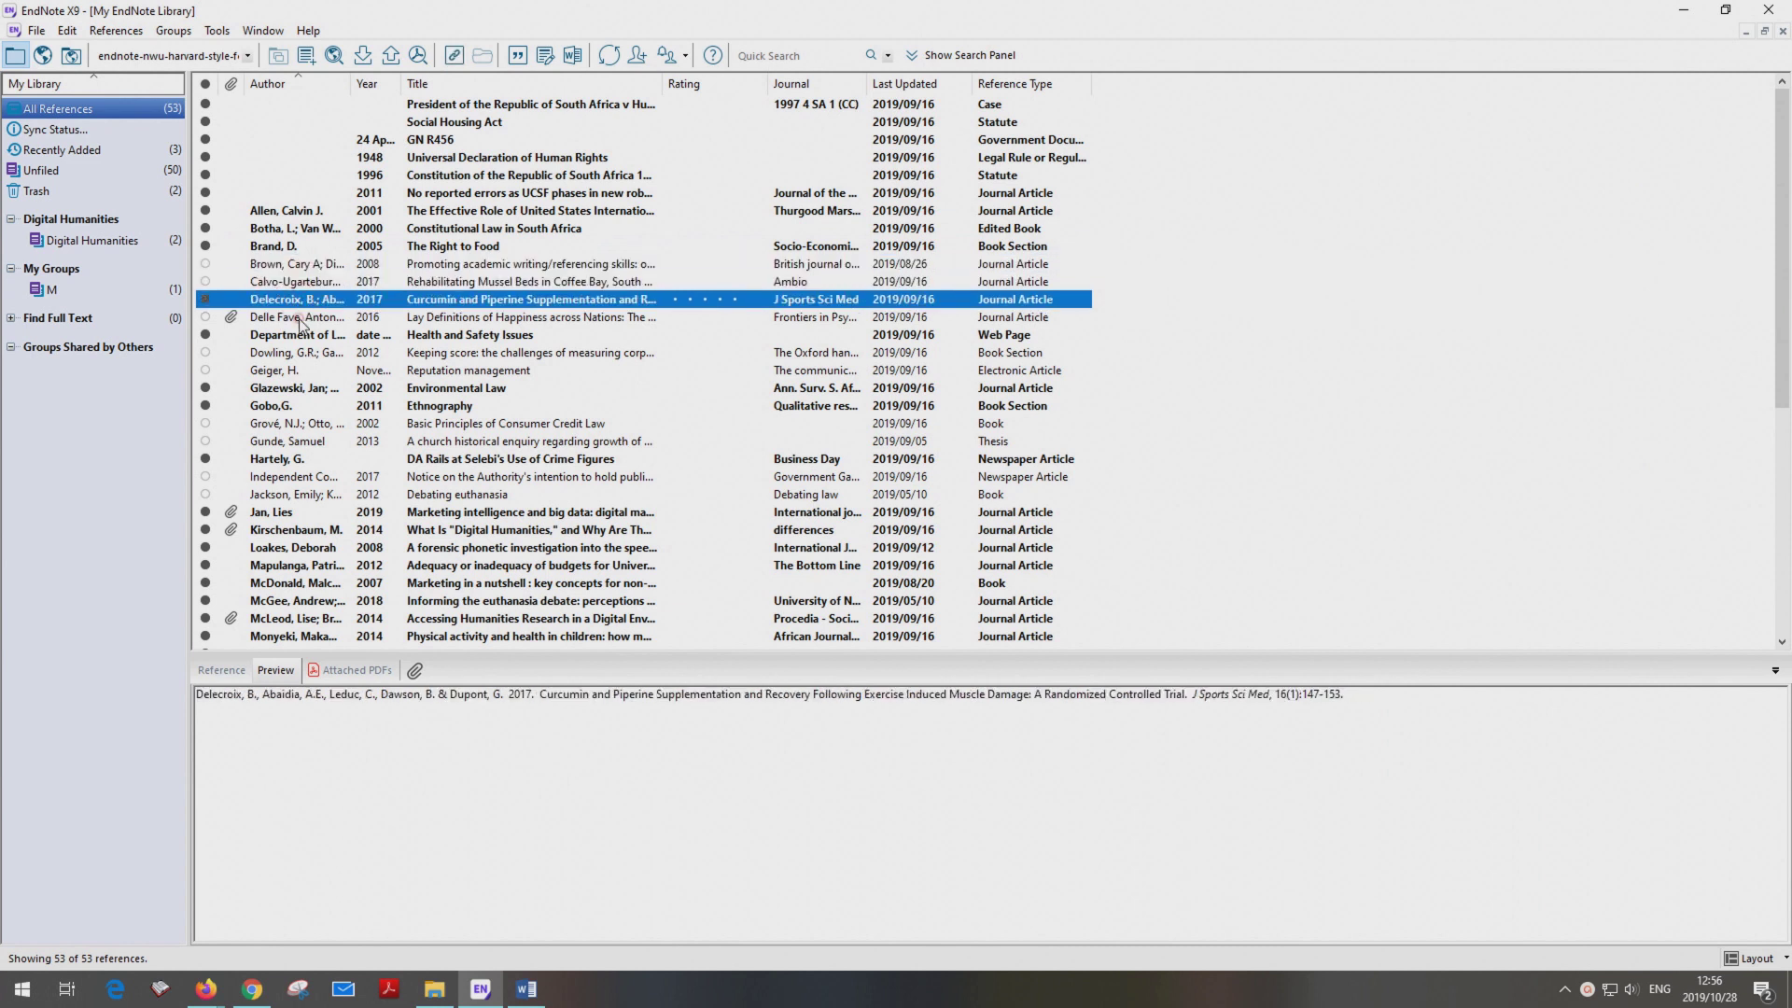
left_click(299, 319)
left_click(302, 336)
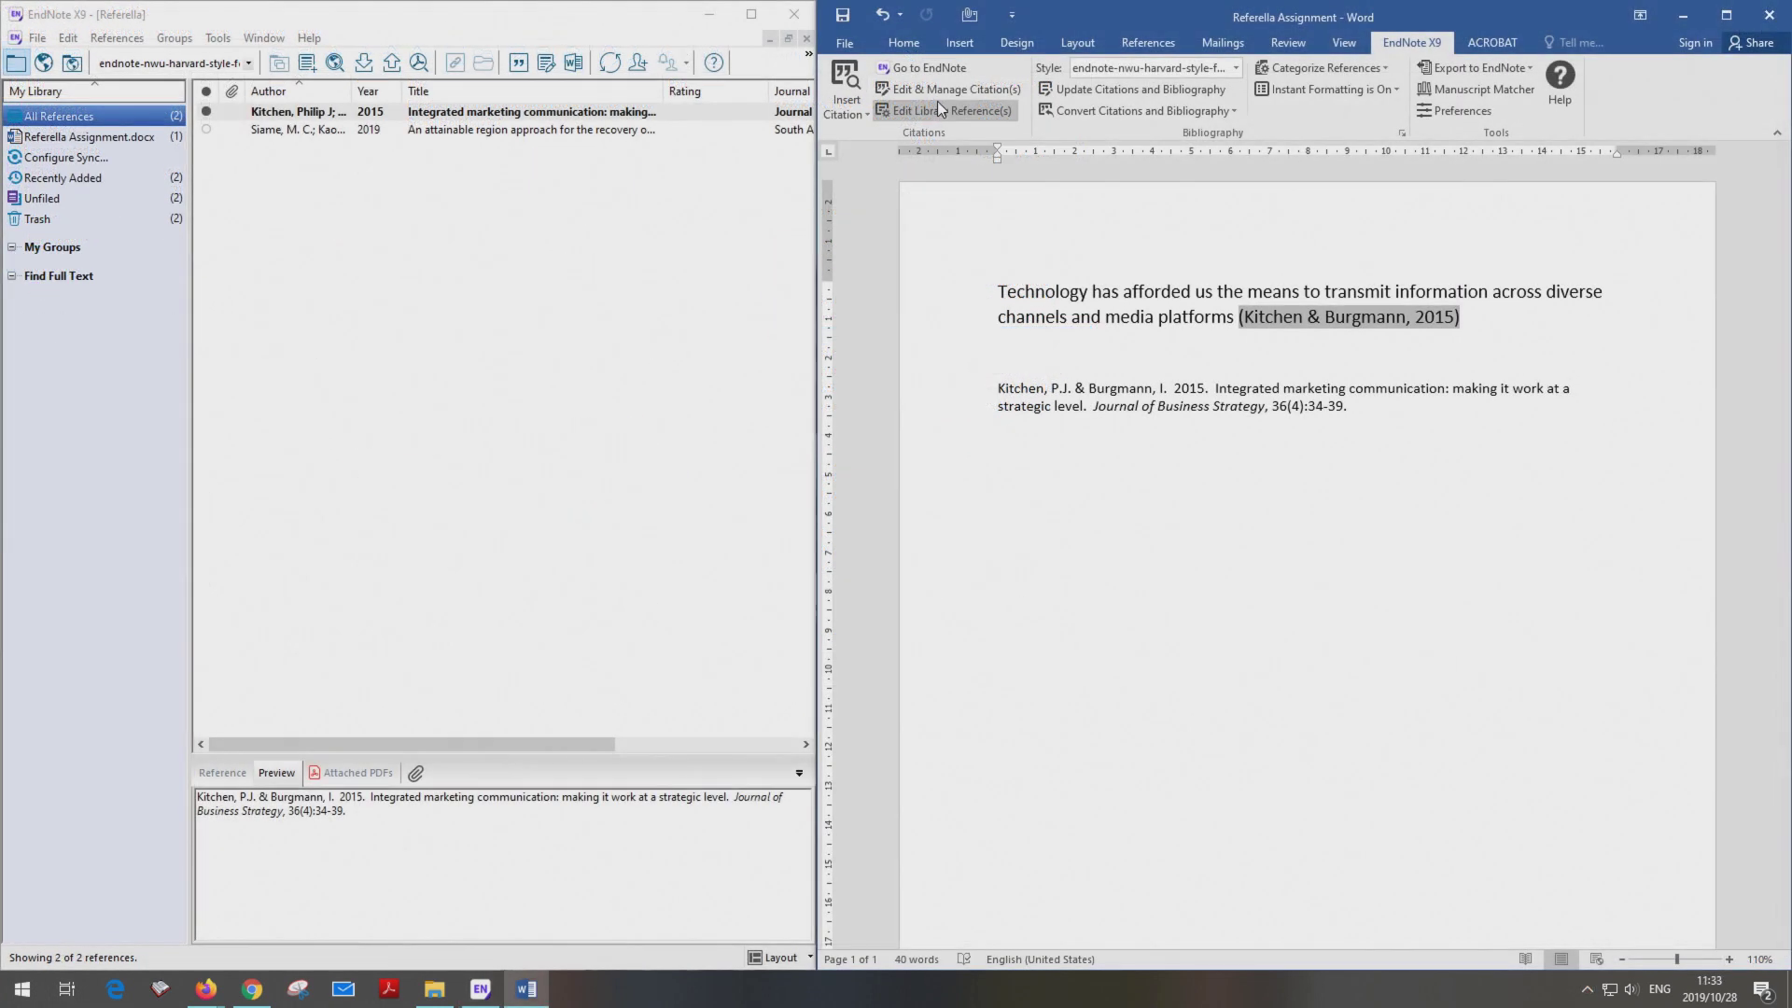
- Add page 35 to the Kitchen citation so it reads (Kitchen & Burgmann, 2015:35)
left_click(941, 90)
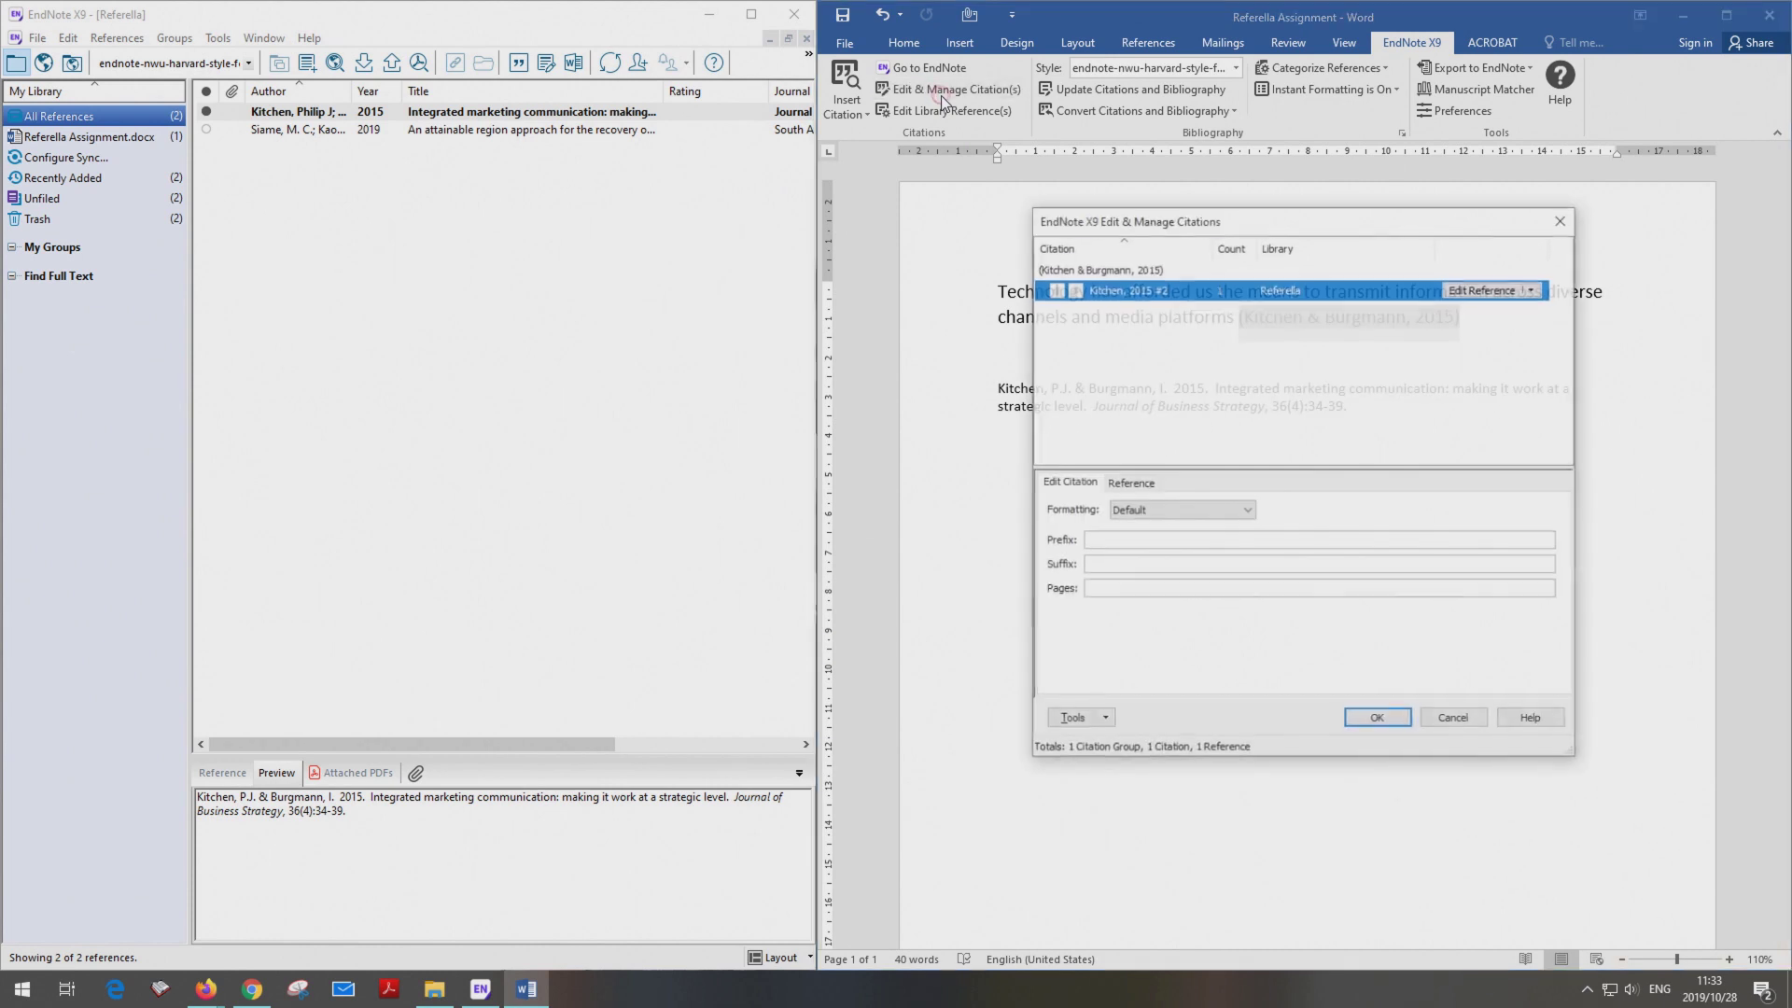
left_click(1116, 590)
type("35")
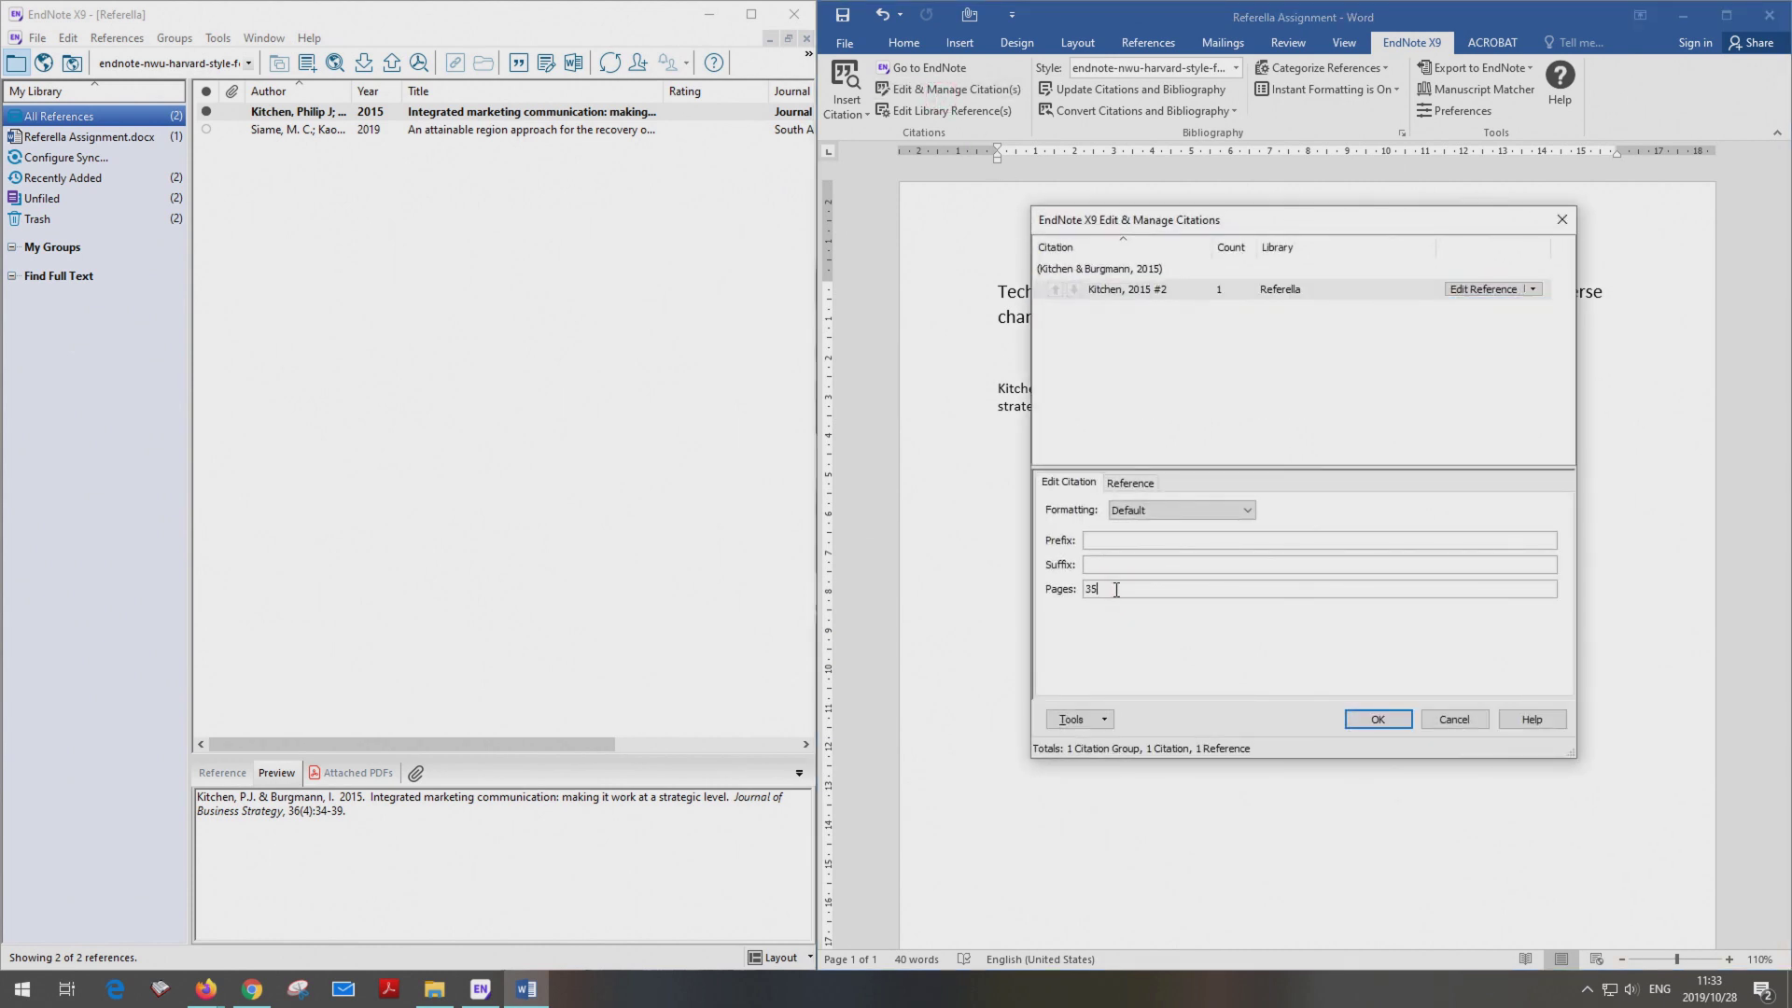
left_click(1379, 720)
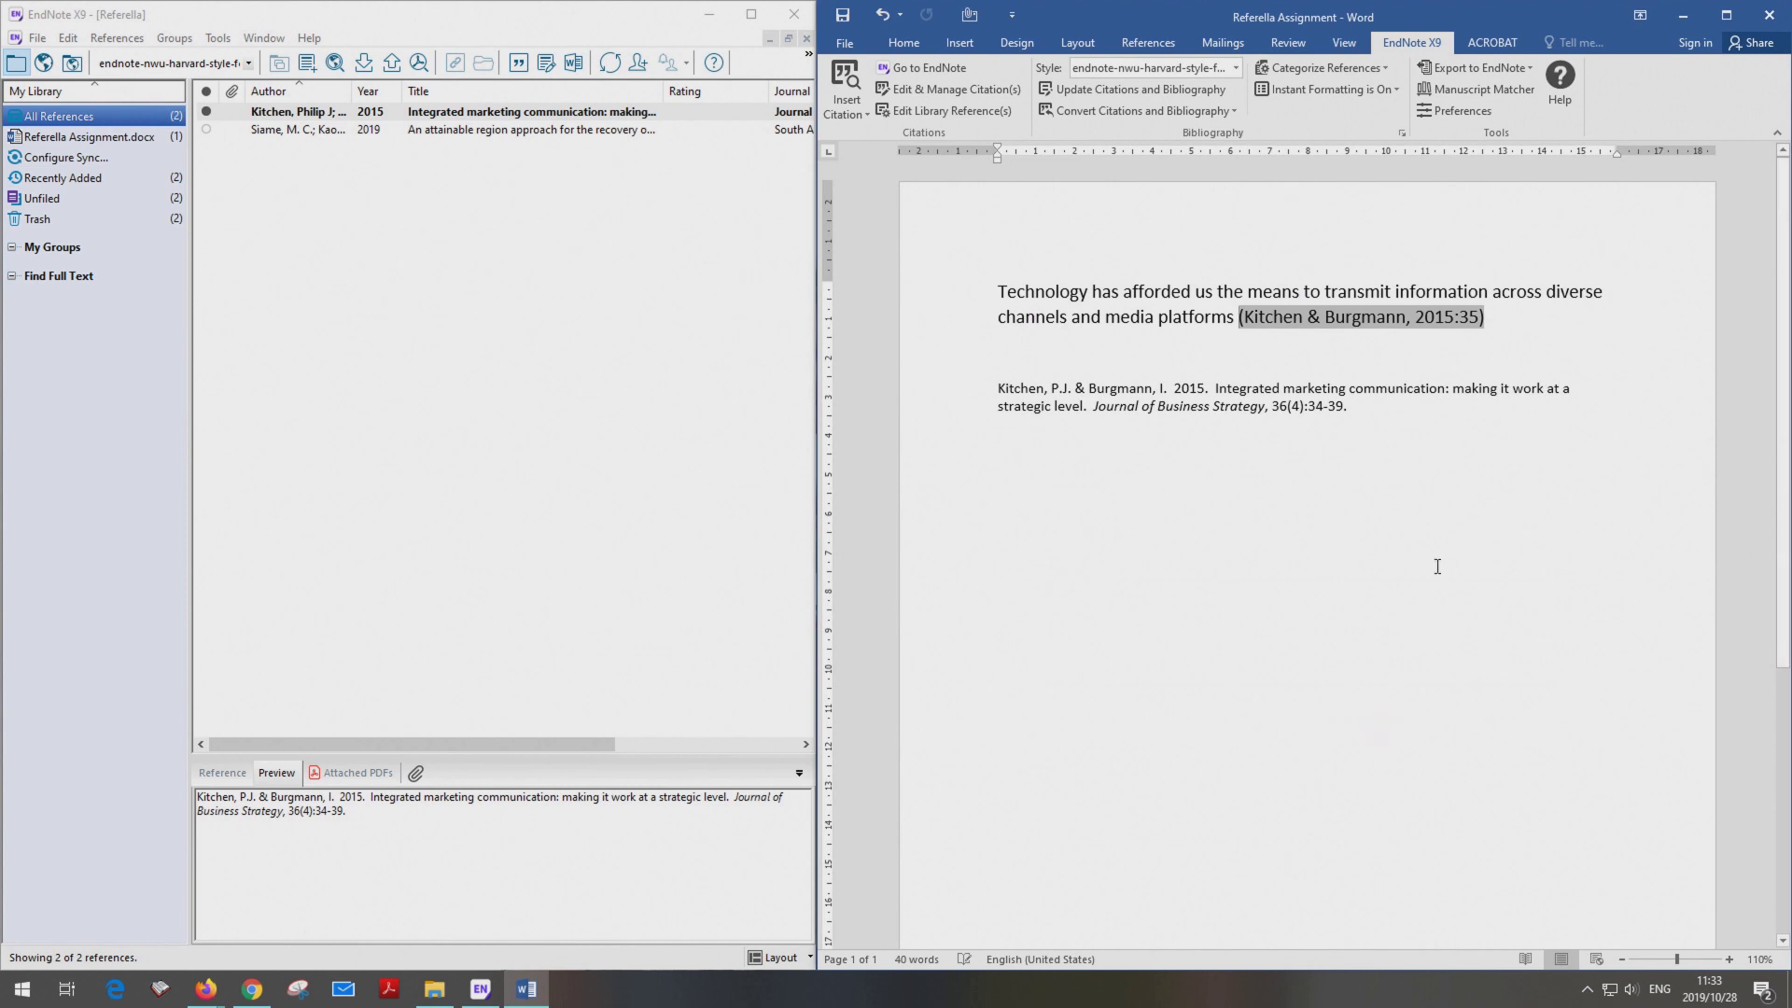
- Add a 'Reference list' heading above the bibliography and move it to a new page
left_click(1002, 351)
type("Reference list")
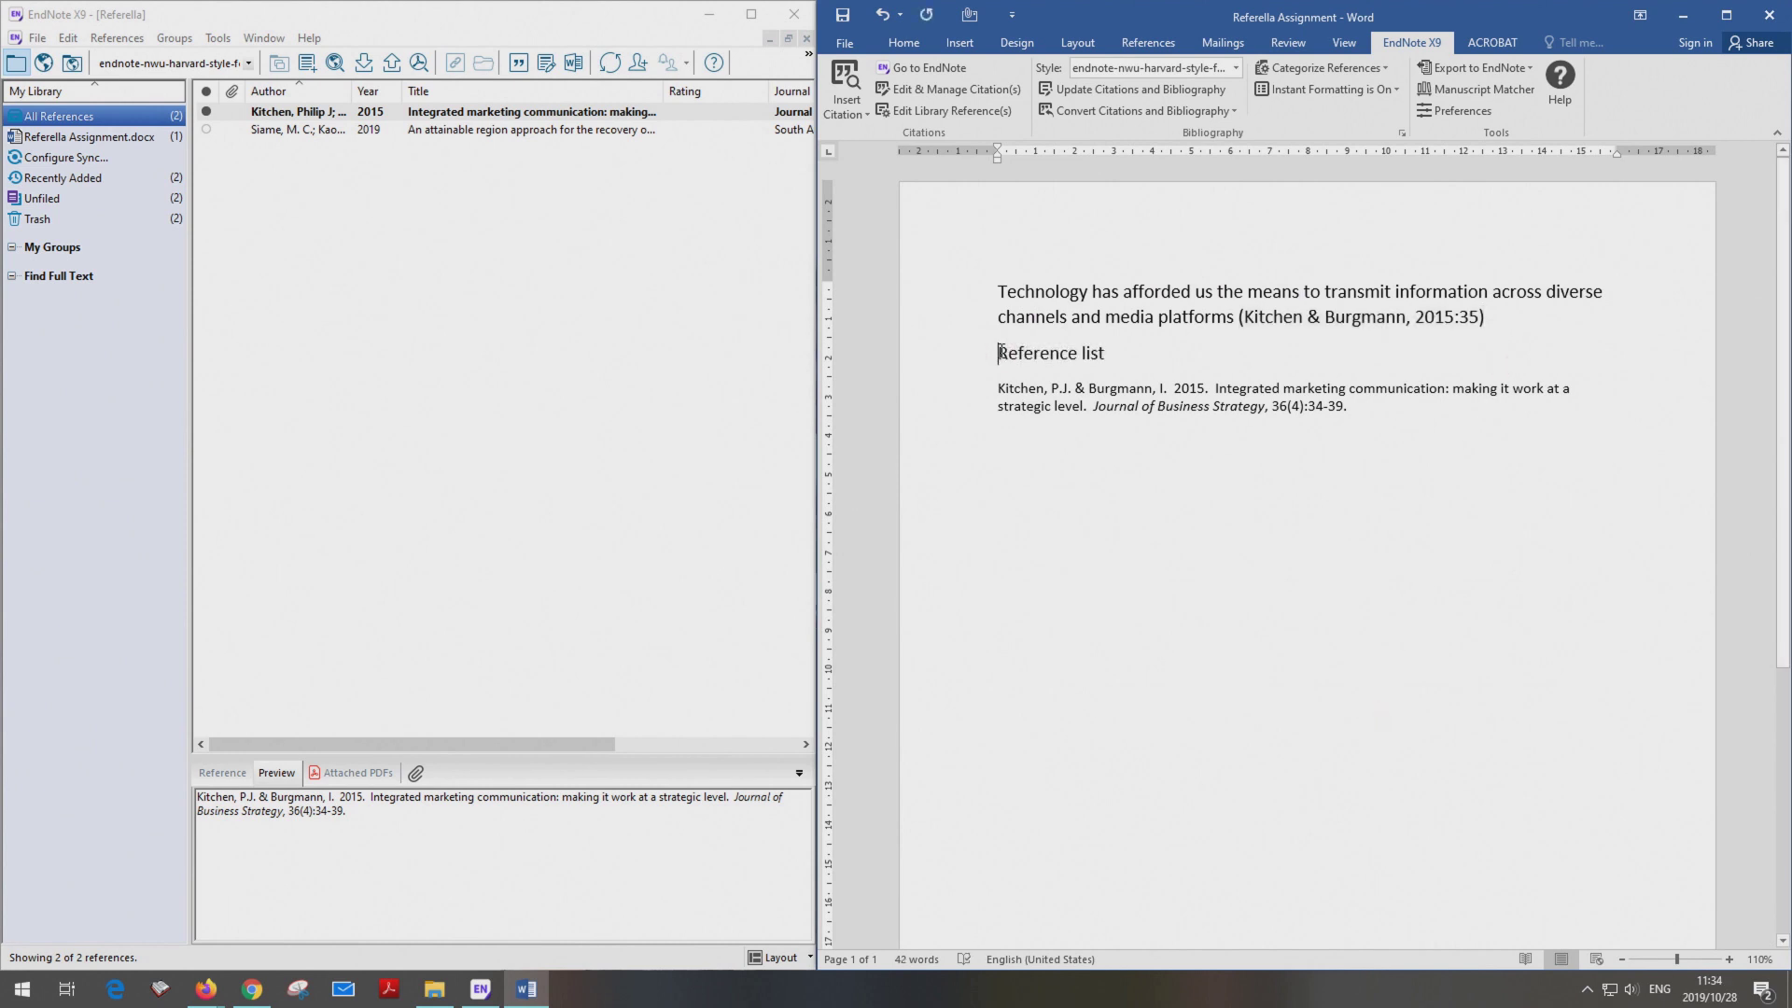
left_click(1002, 351)
key("ctrl+Return")
scroll(1183, 371, "down", 8)
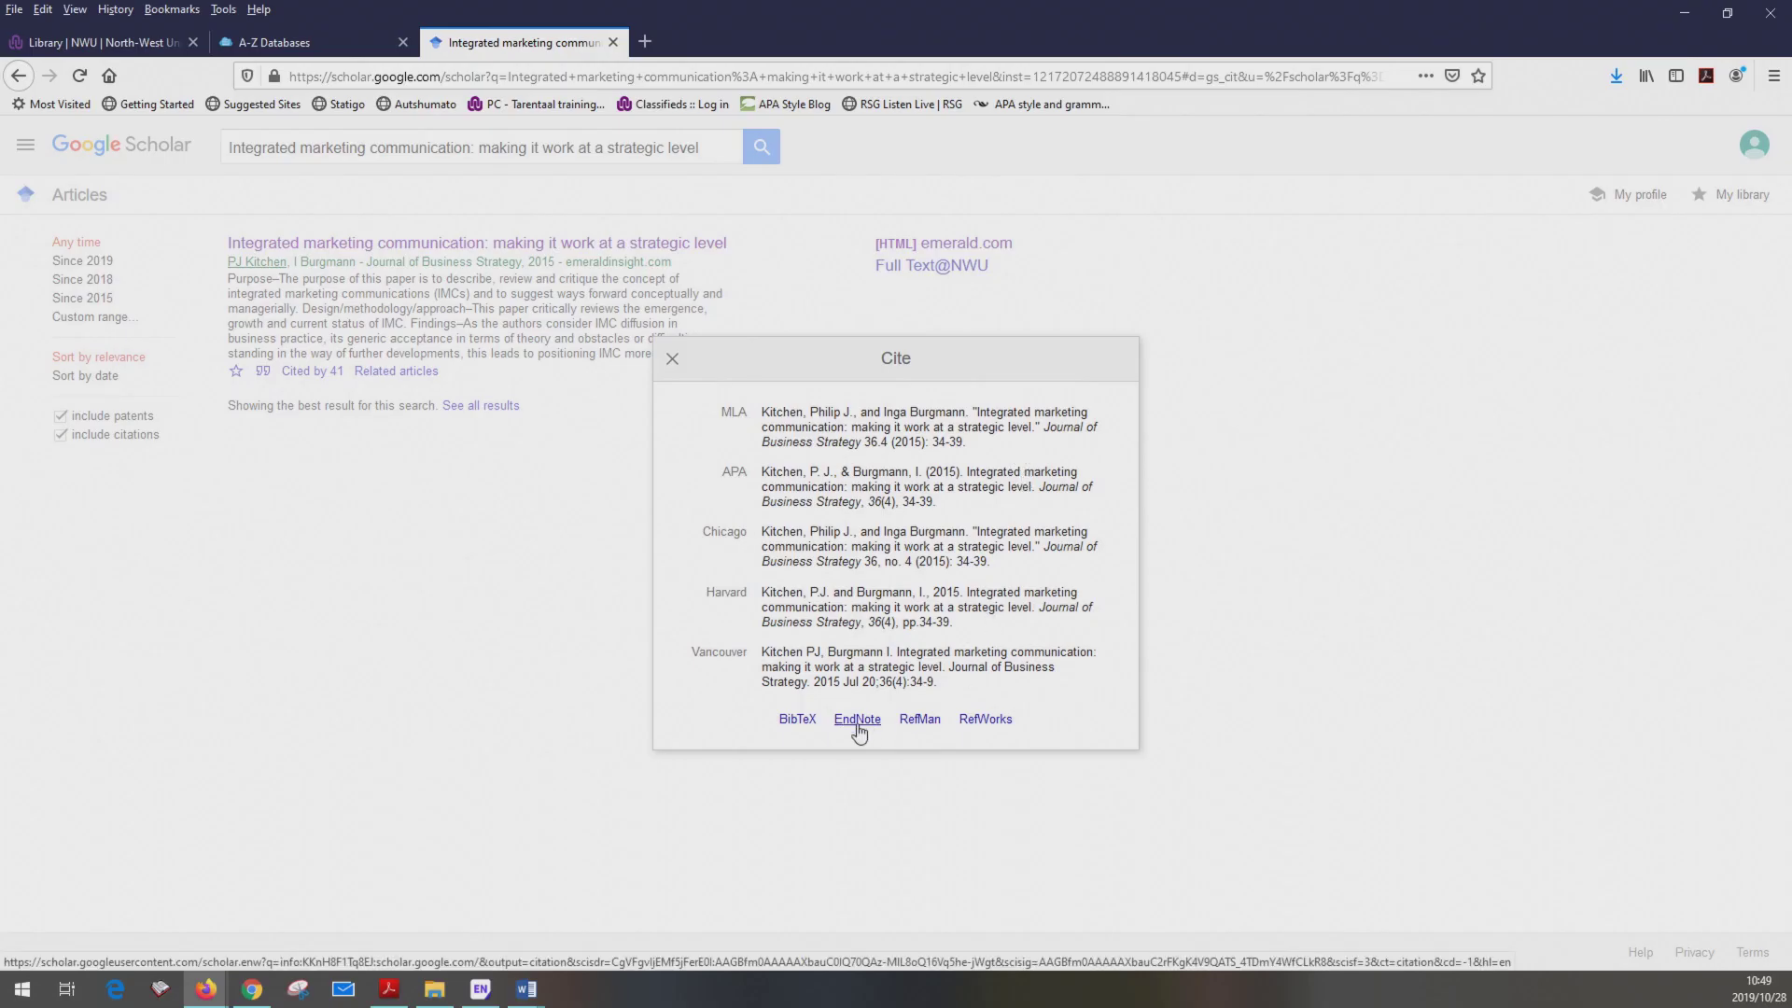
- Download the article's EndNote citation from Google Scholar and open it in EndNote X9
left_click(859, 727)
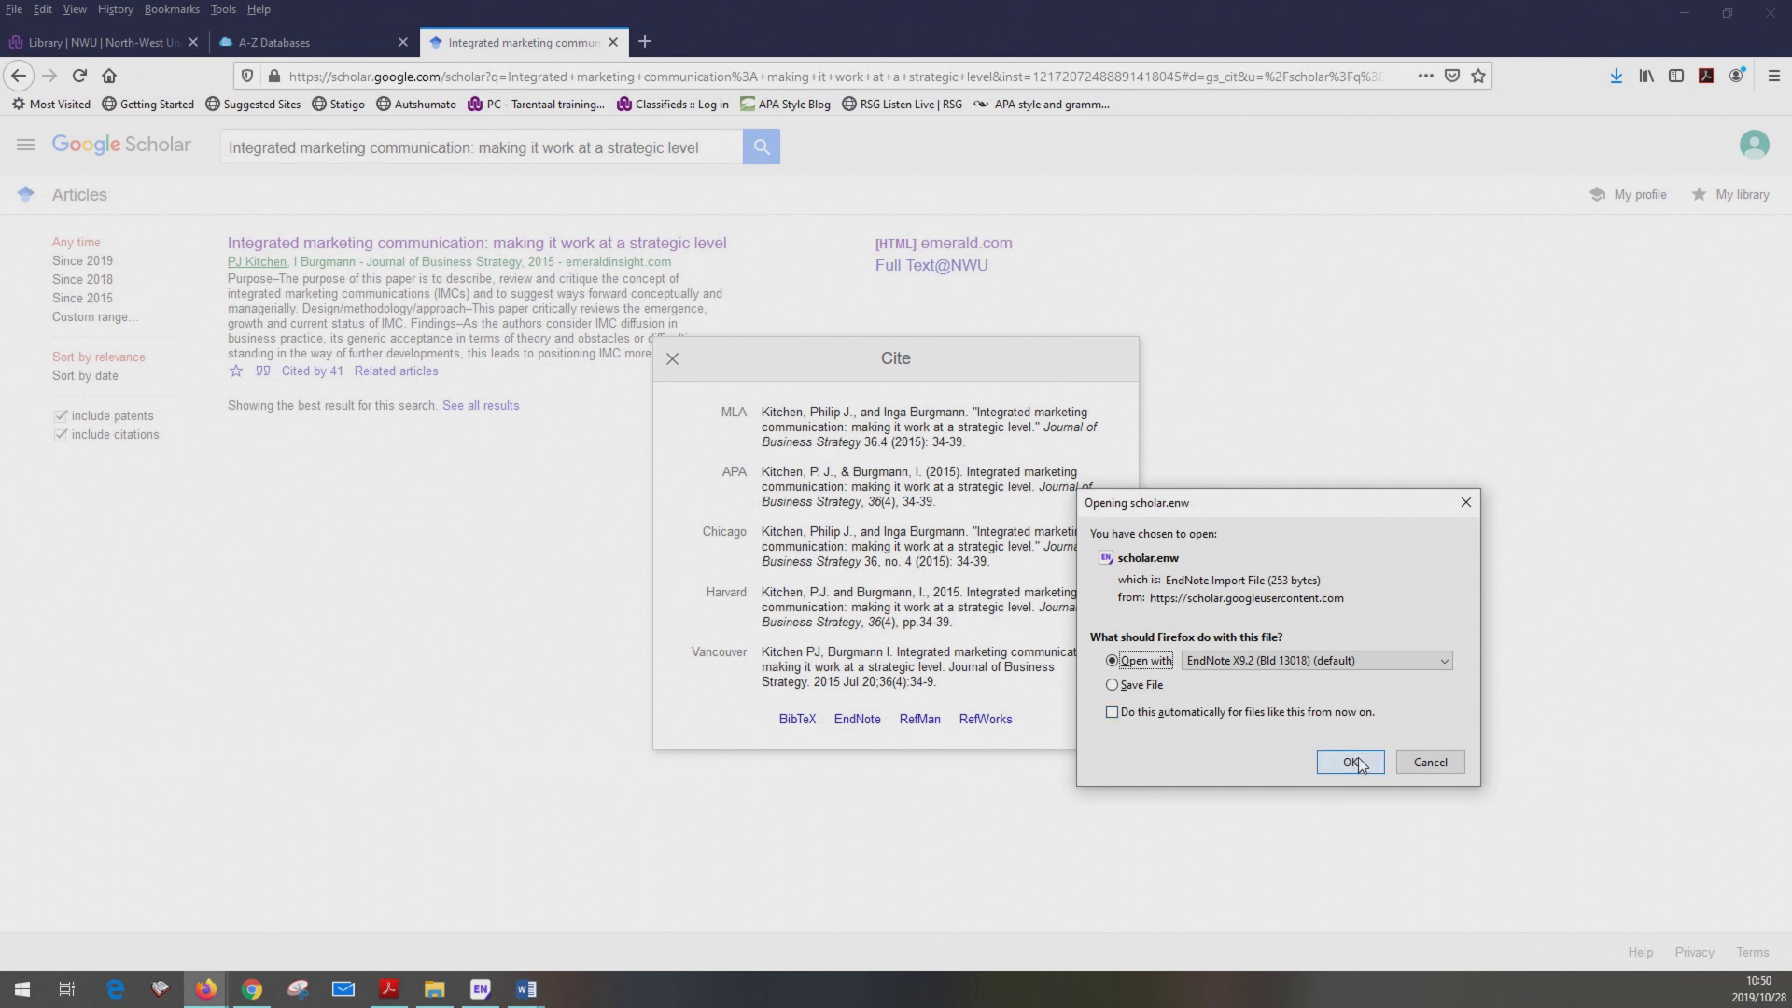
left_click(1351, 763)
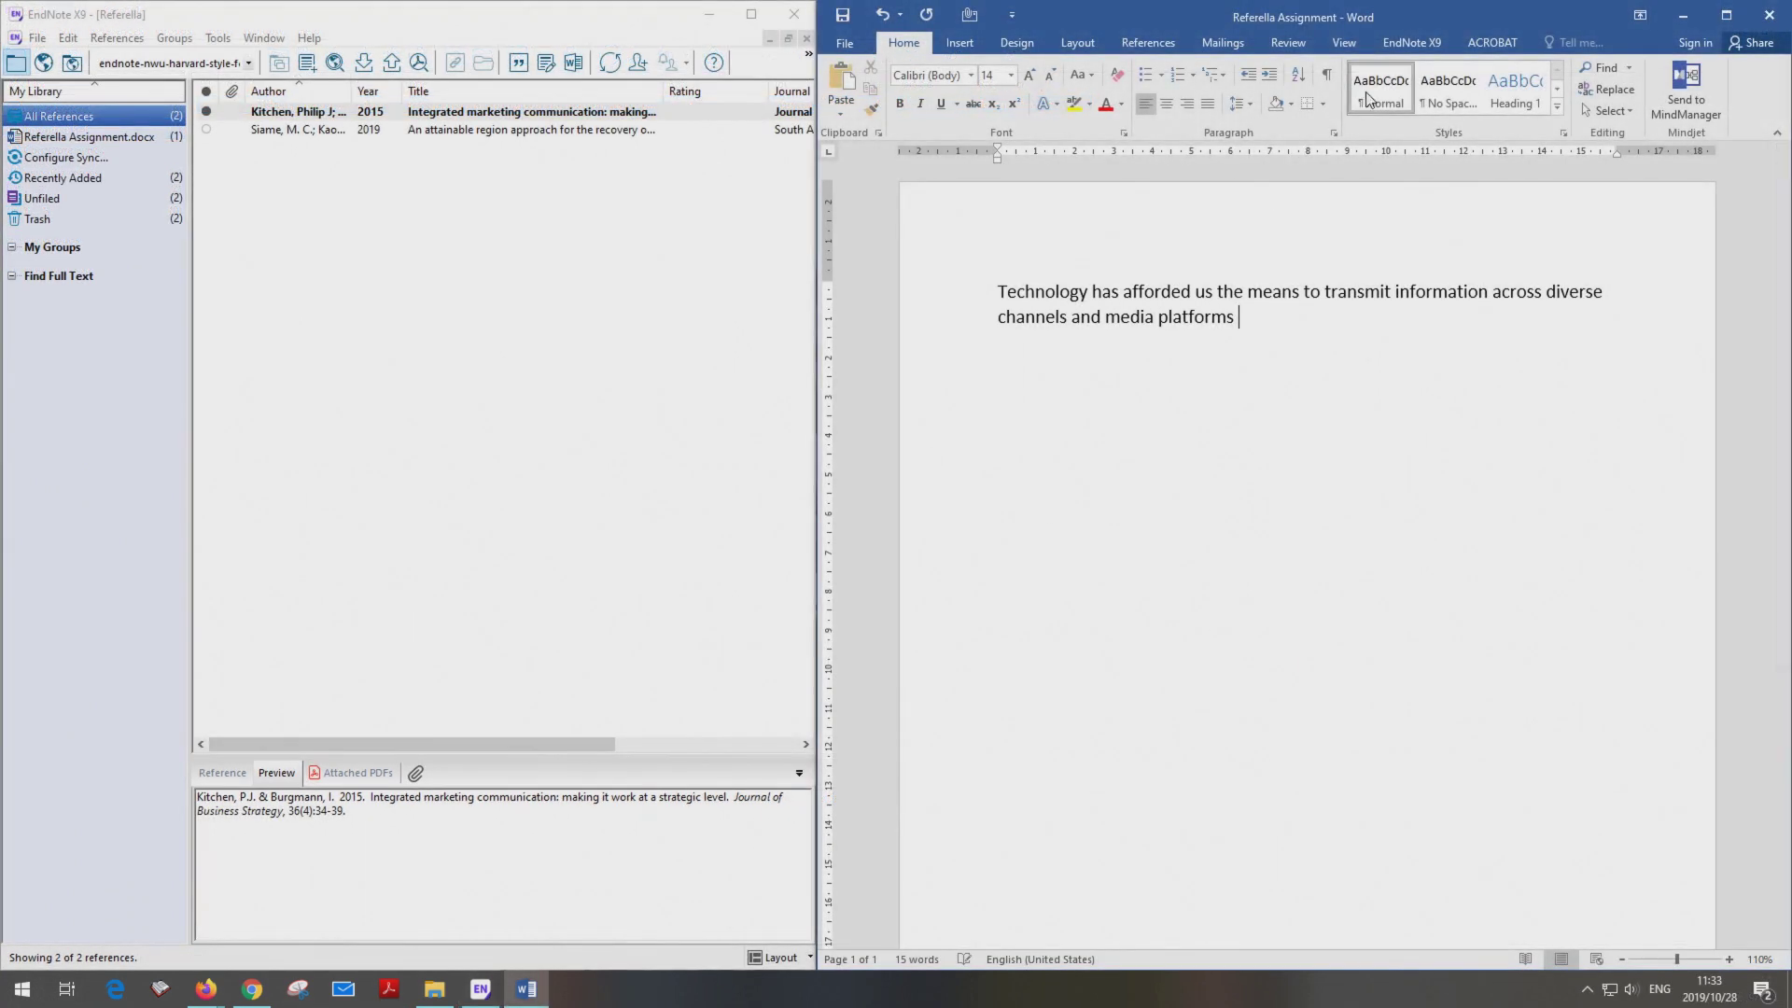
- Find the Kitchen 2015 integrated marketing article through EndNote's Insert Citation search in Word
left_click(1411, 43)
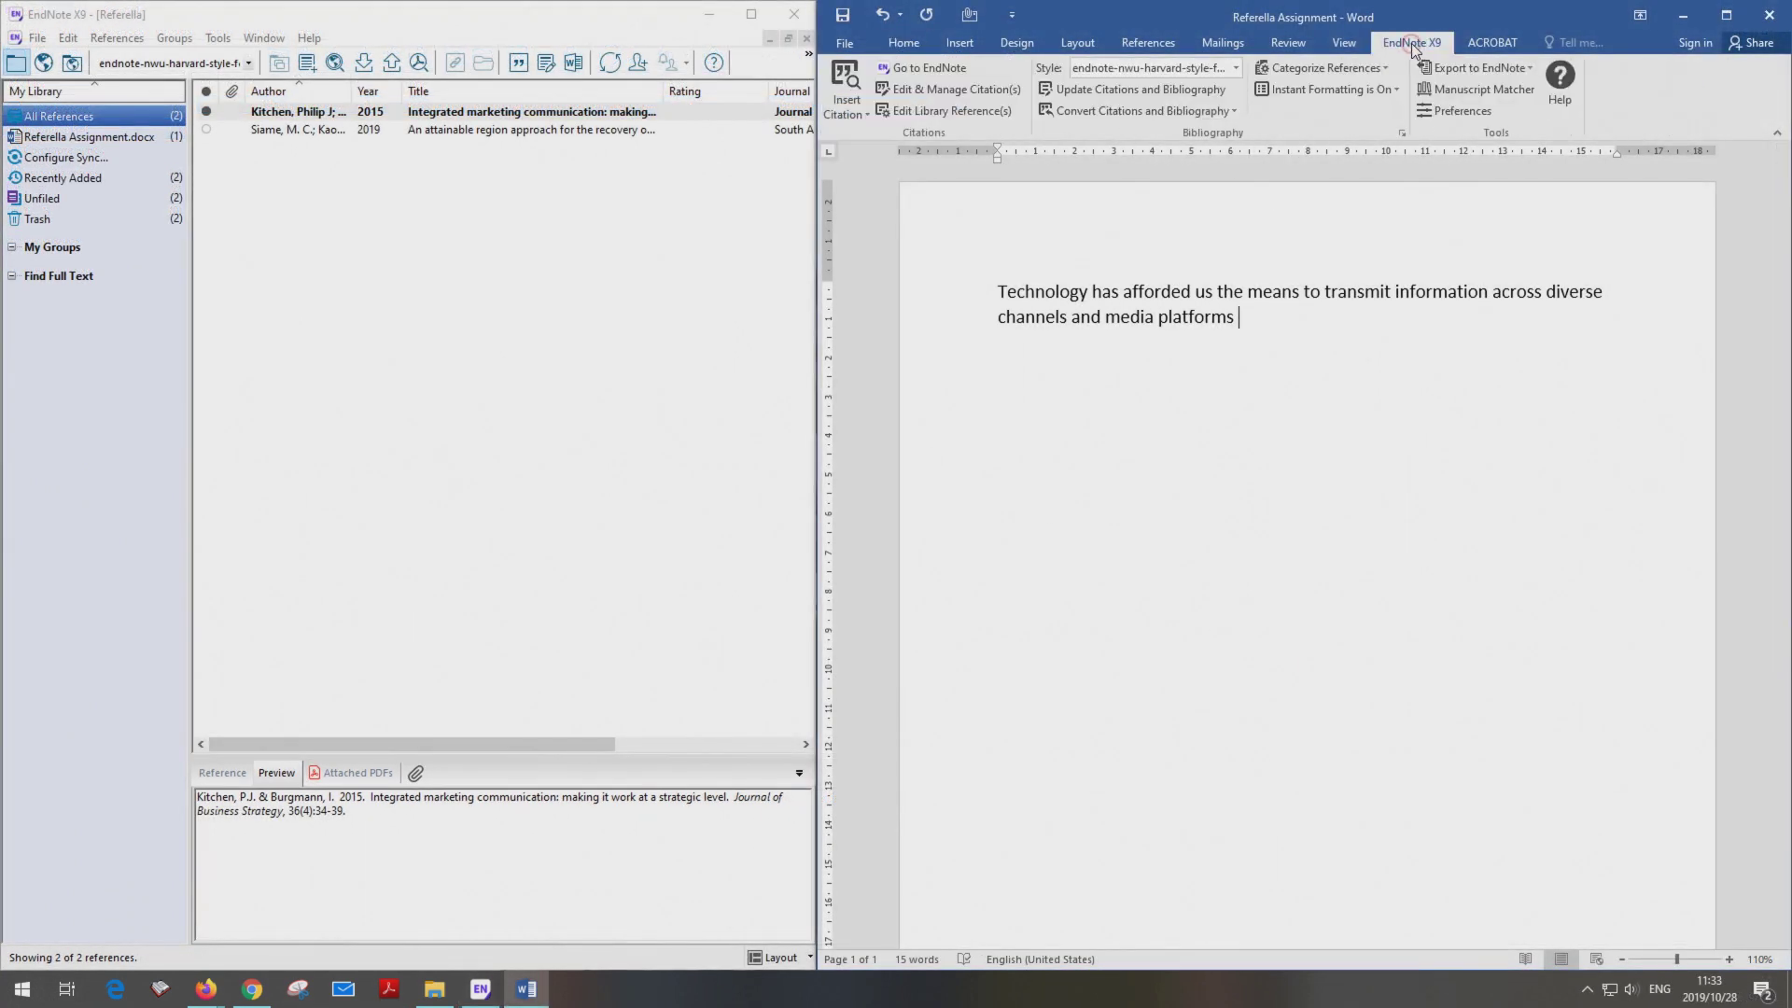
left_click(844, 77)
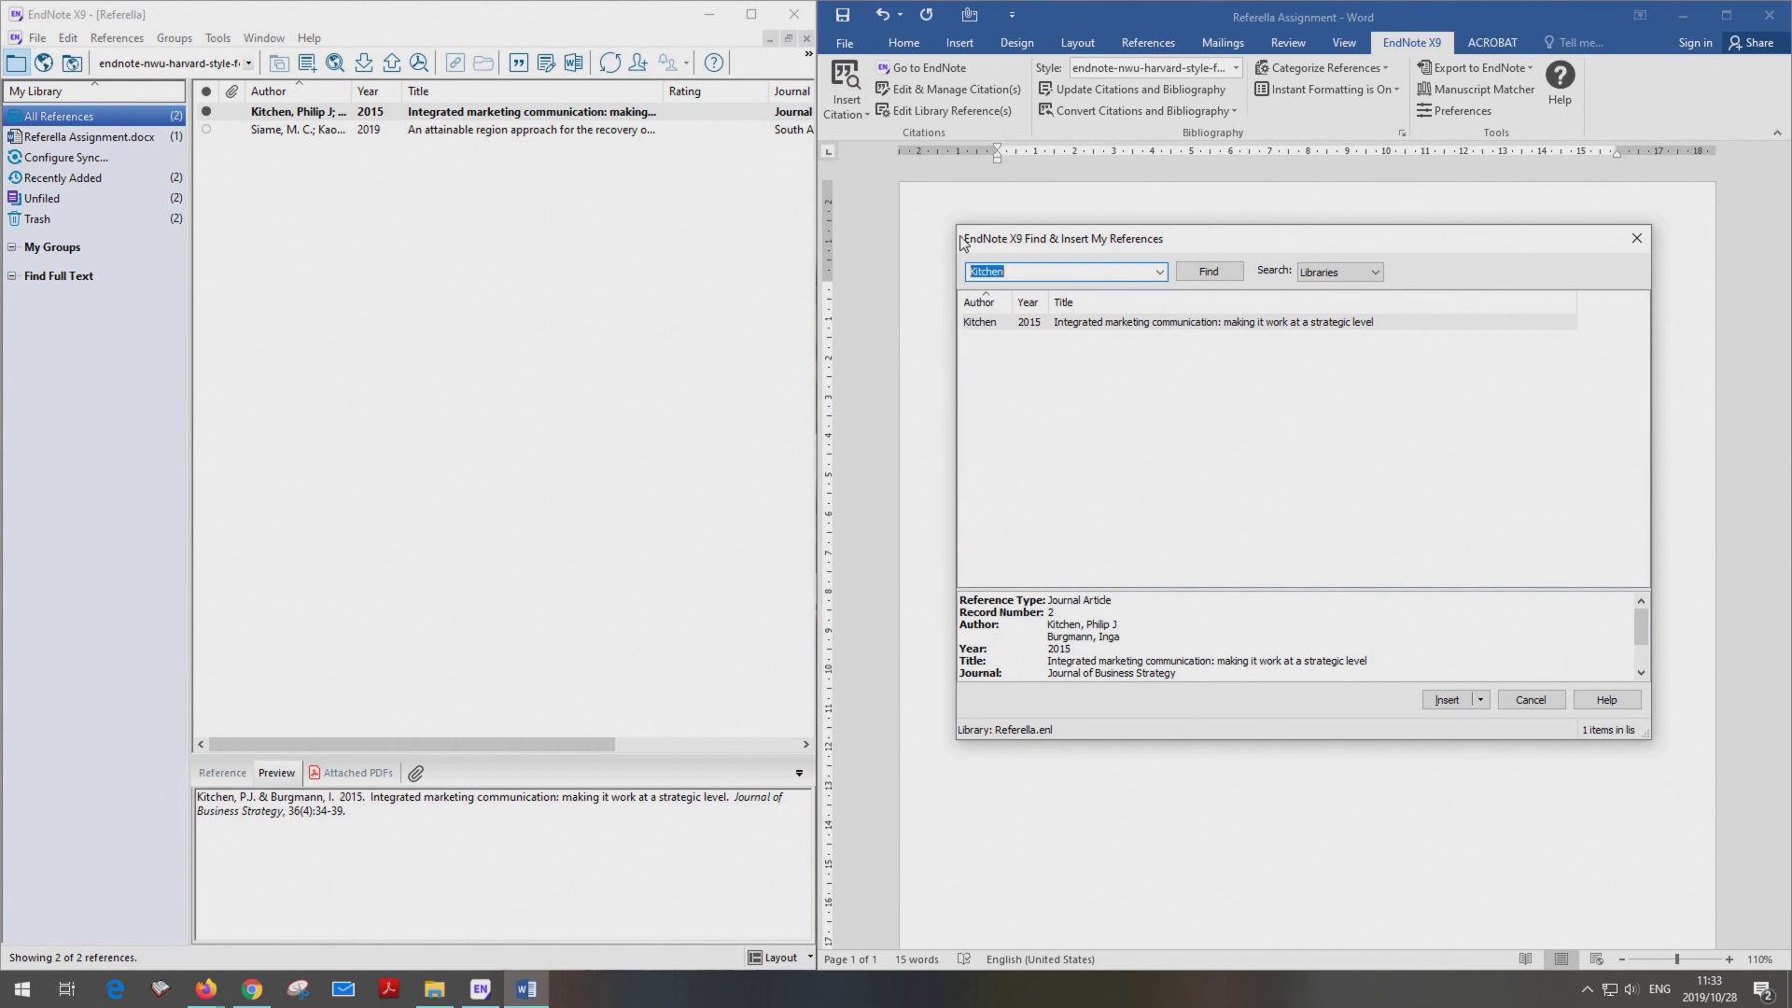
left_click(1146, 324)
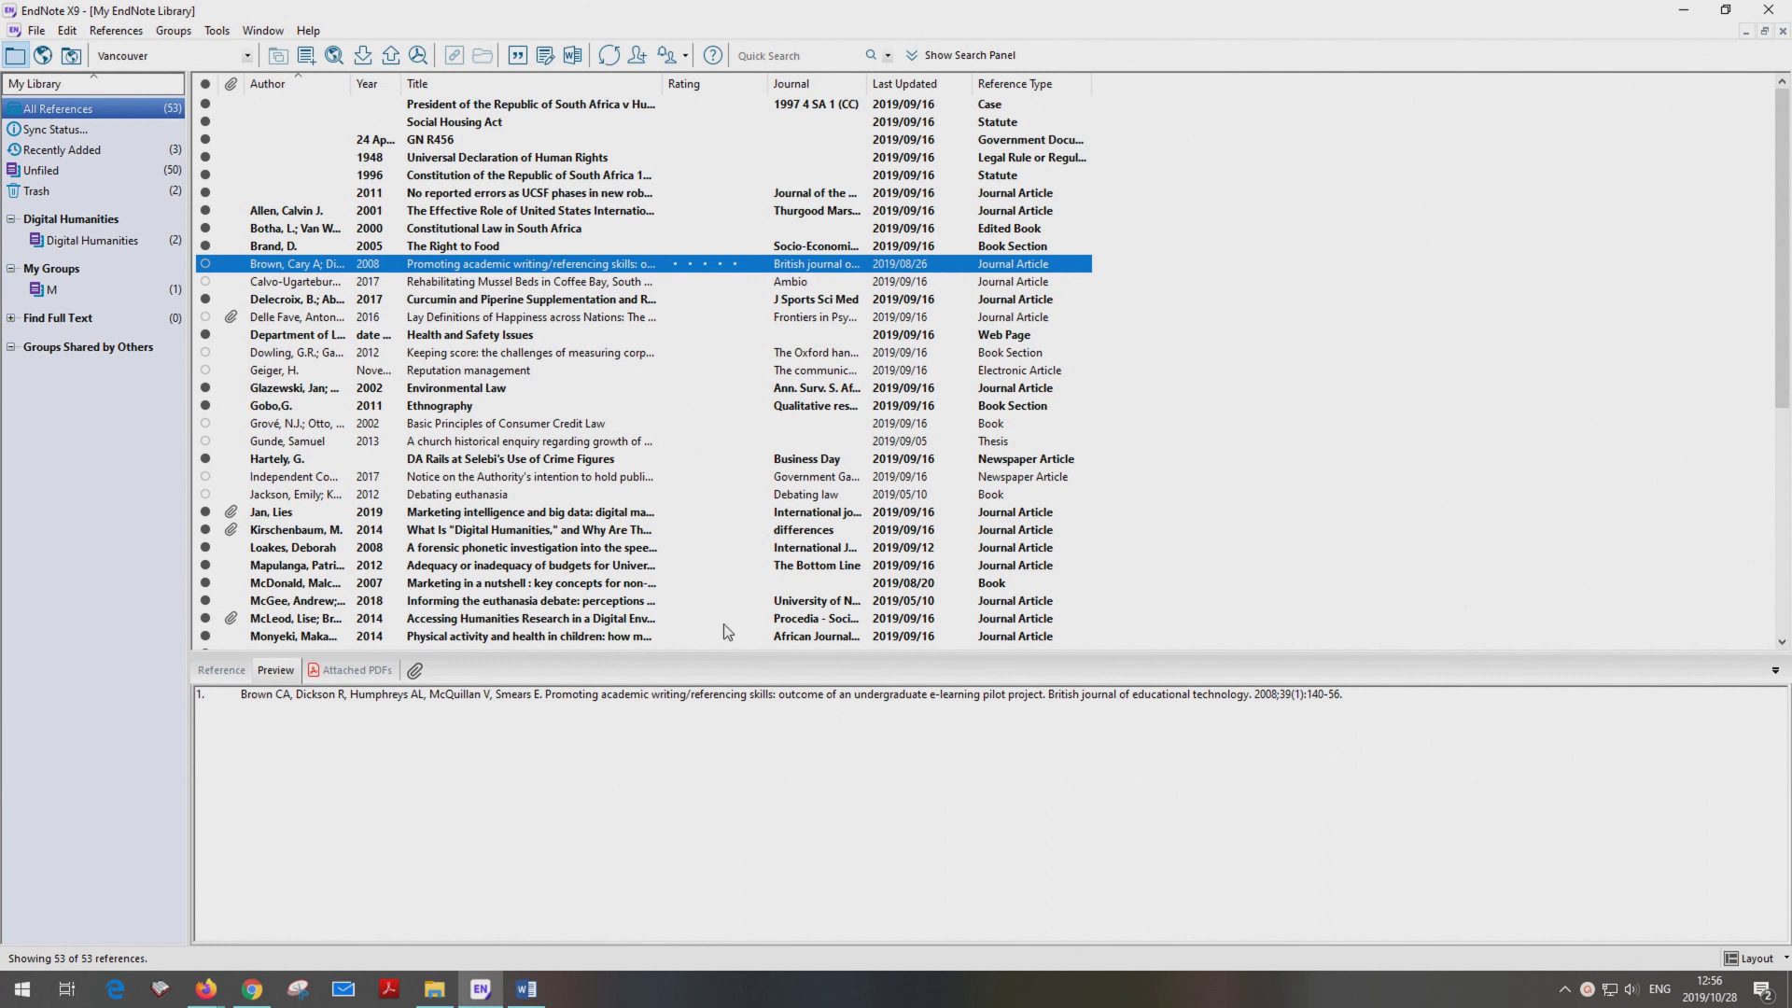
- Switch the output style to NWU Harvard and preview the Brand, Brown and Calvo-Ugarteburu references
left_click(248, 56)
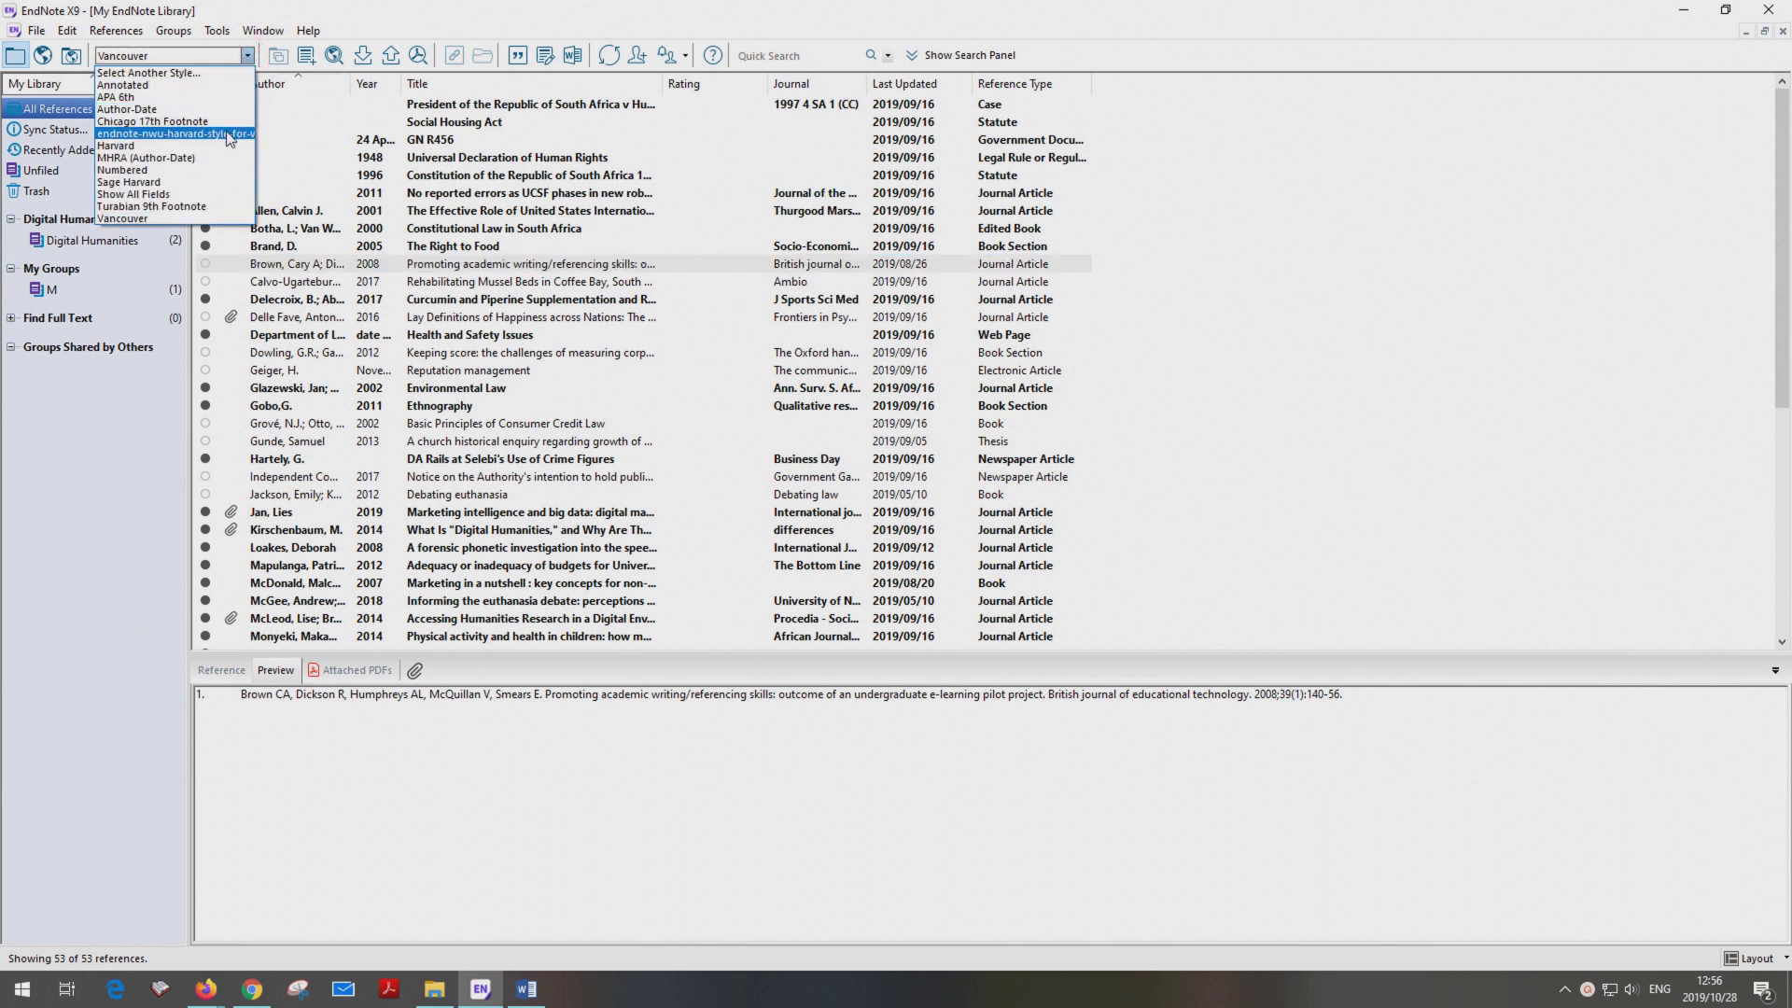
left_click(229, 136)
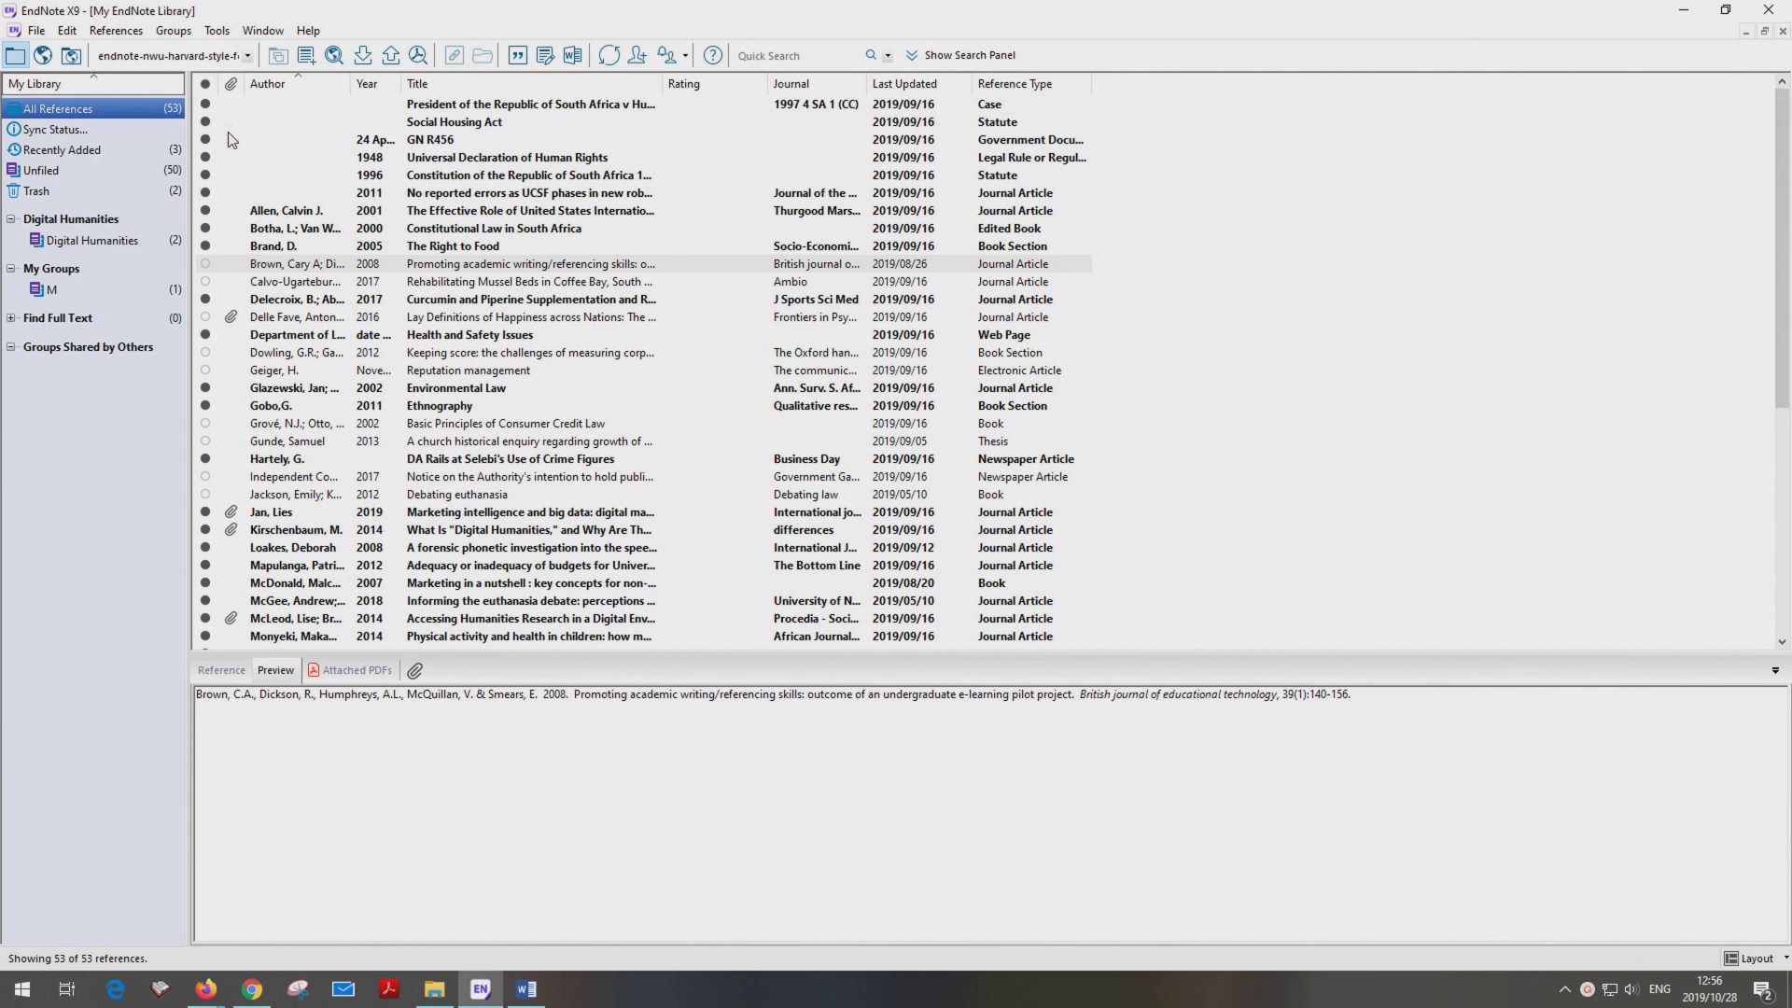
left_click(303, 247)
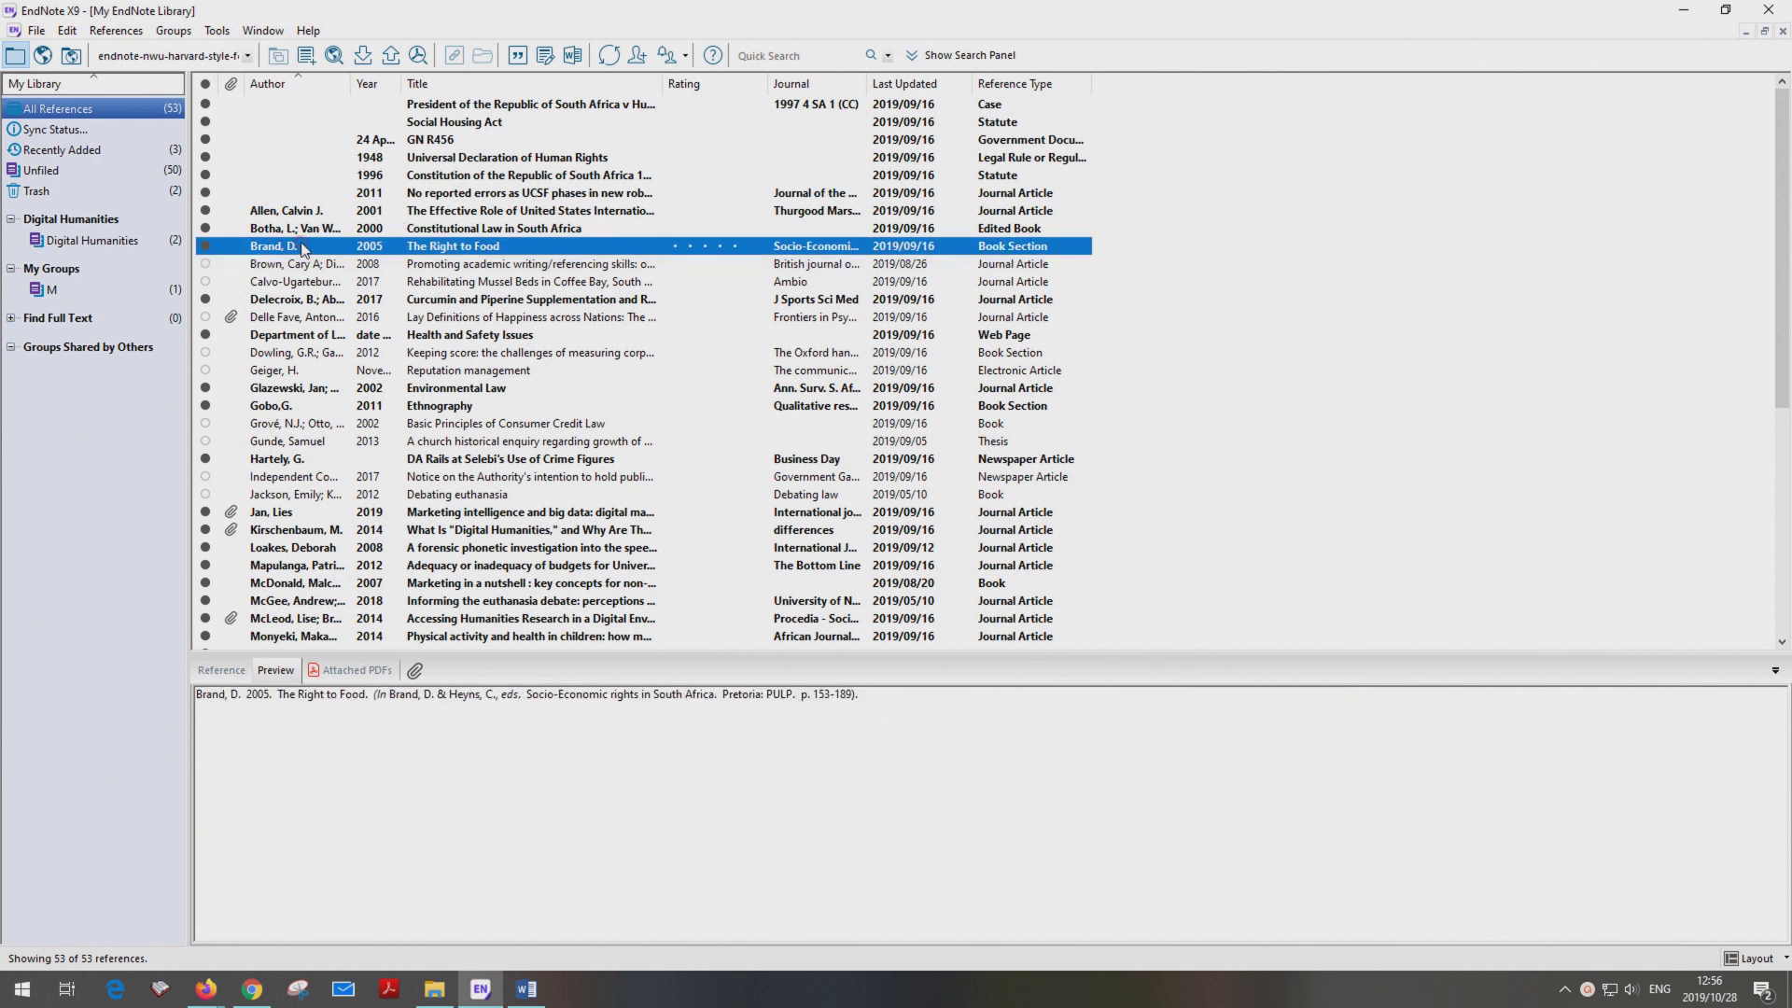
left_click(304, 266)
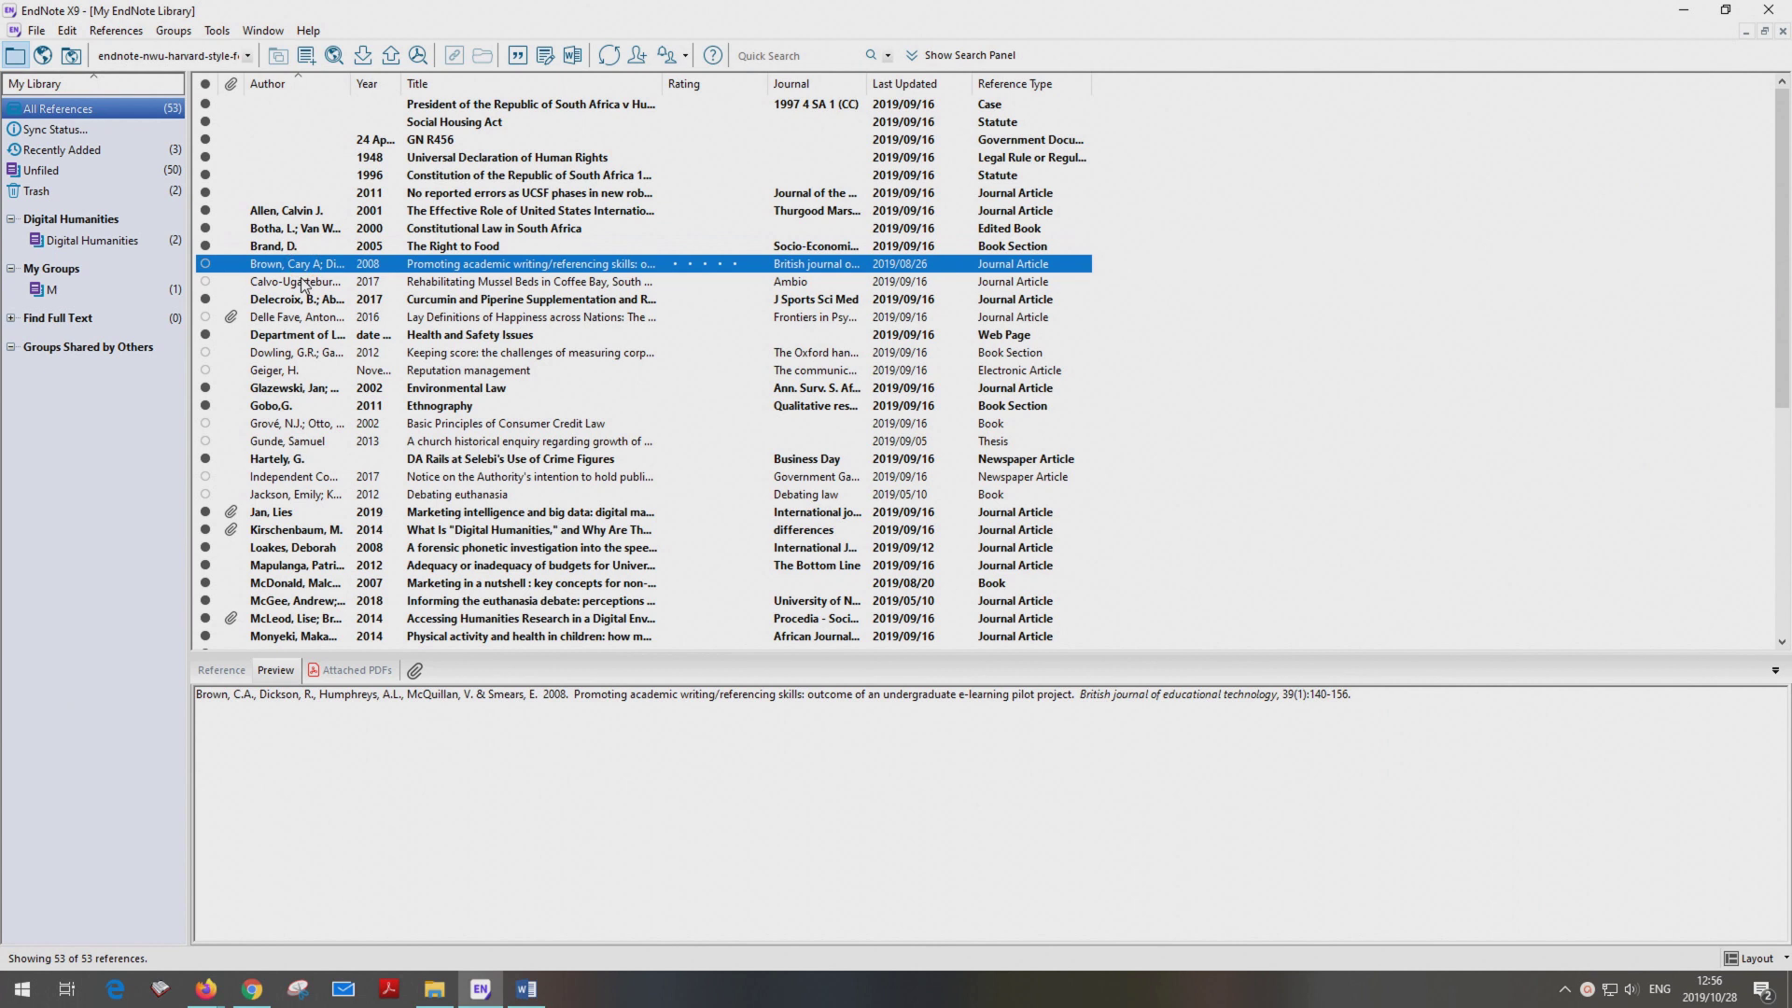
left_click(301, 282)
- Preview the Delecroix, Delle Fave and government references, then view Brown 2008 in full
left_click(301, 297)
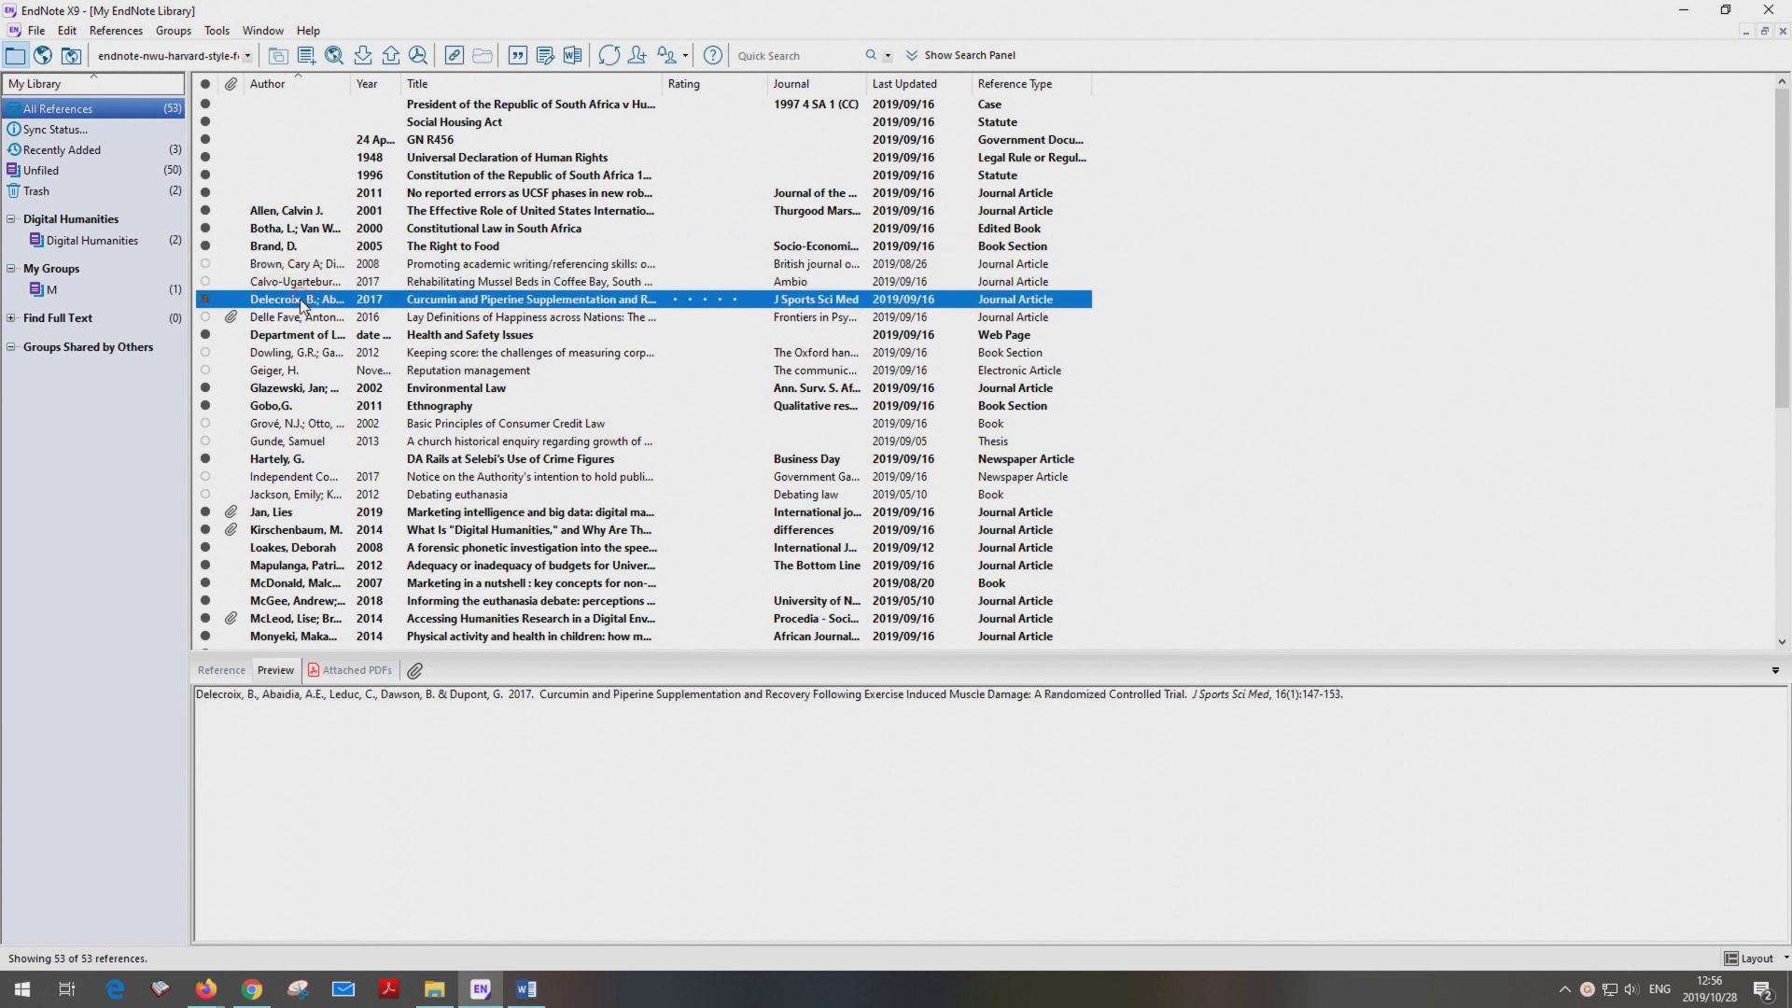
left_click(298, 317)
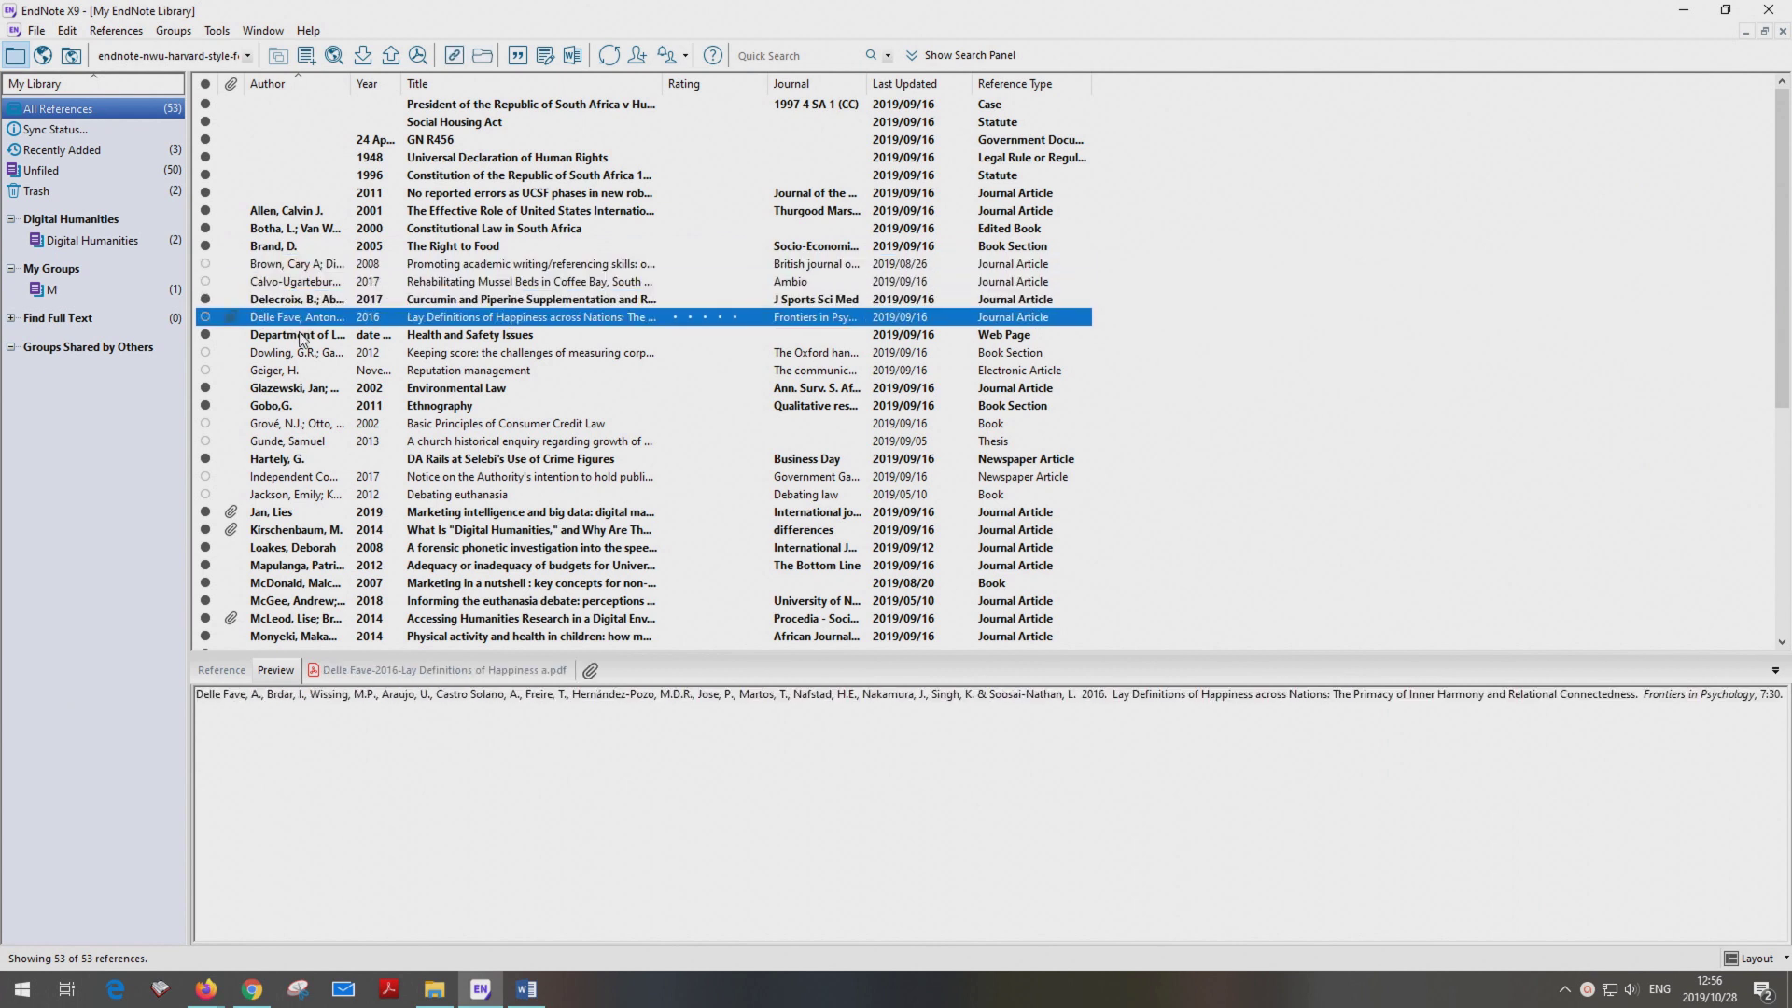
left_click(307, 334)
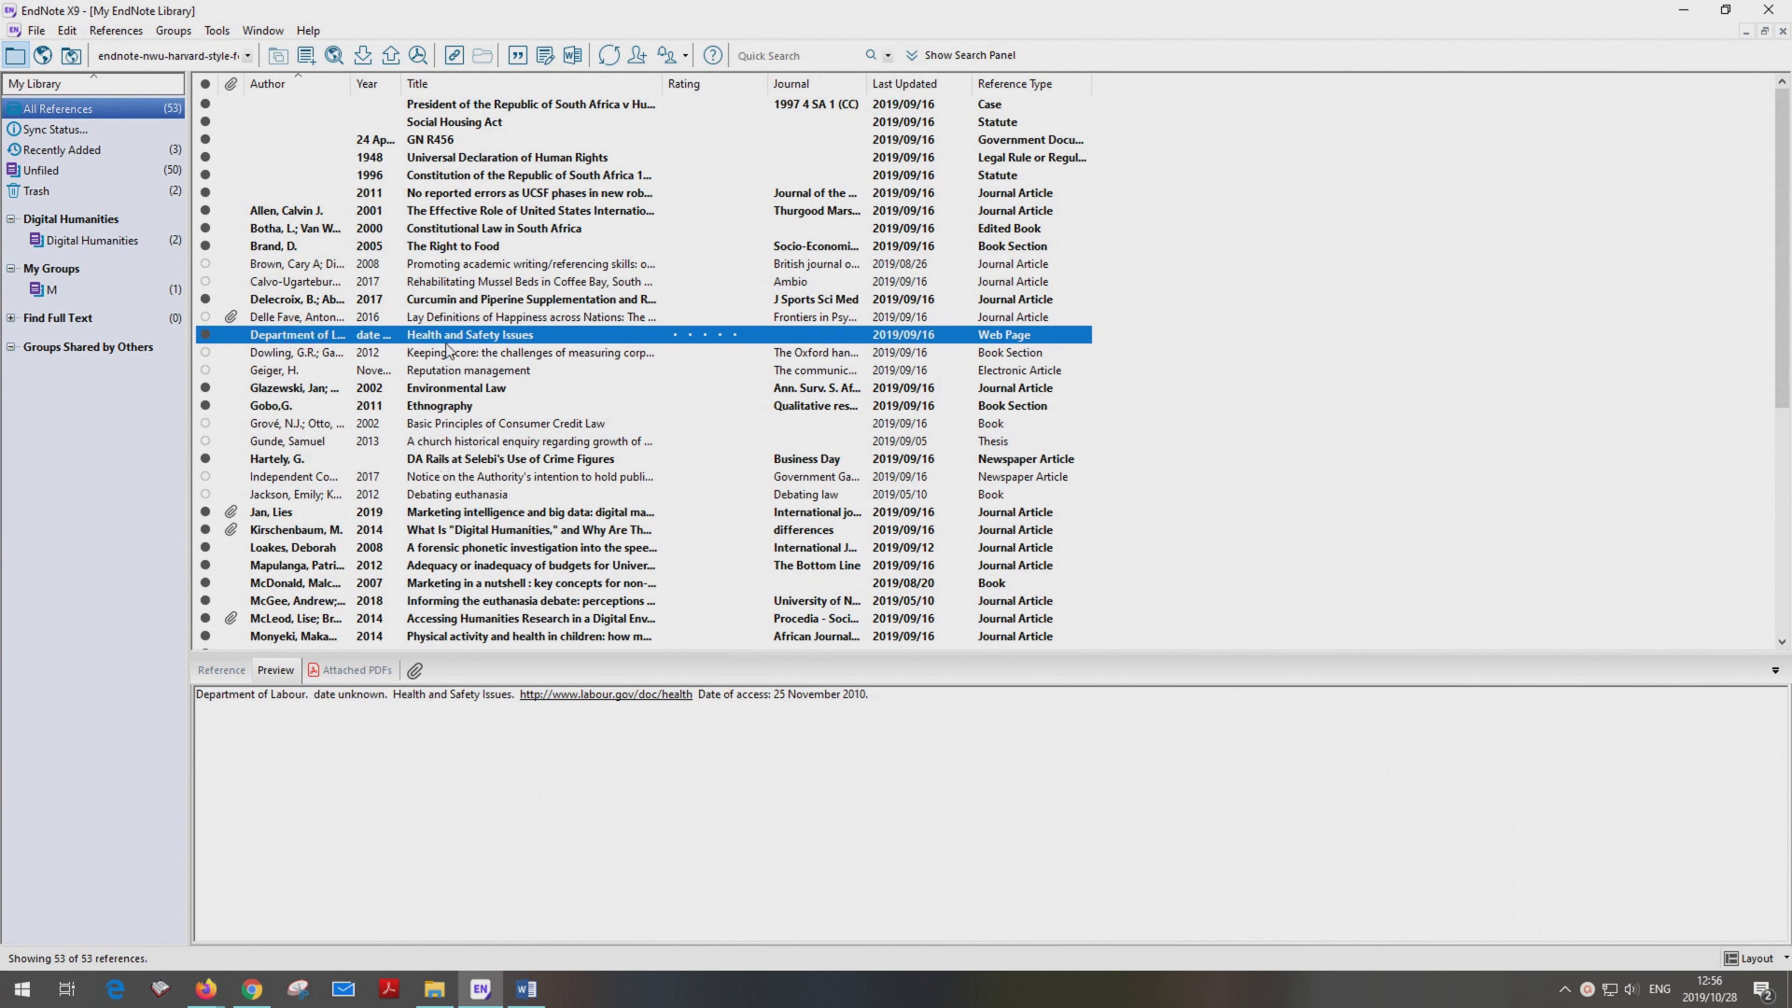
double_click(468, 269)
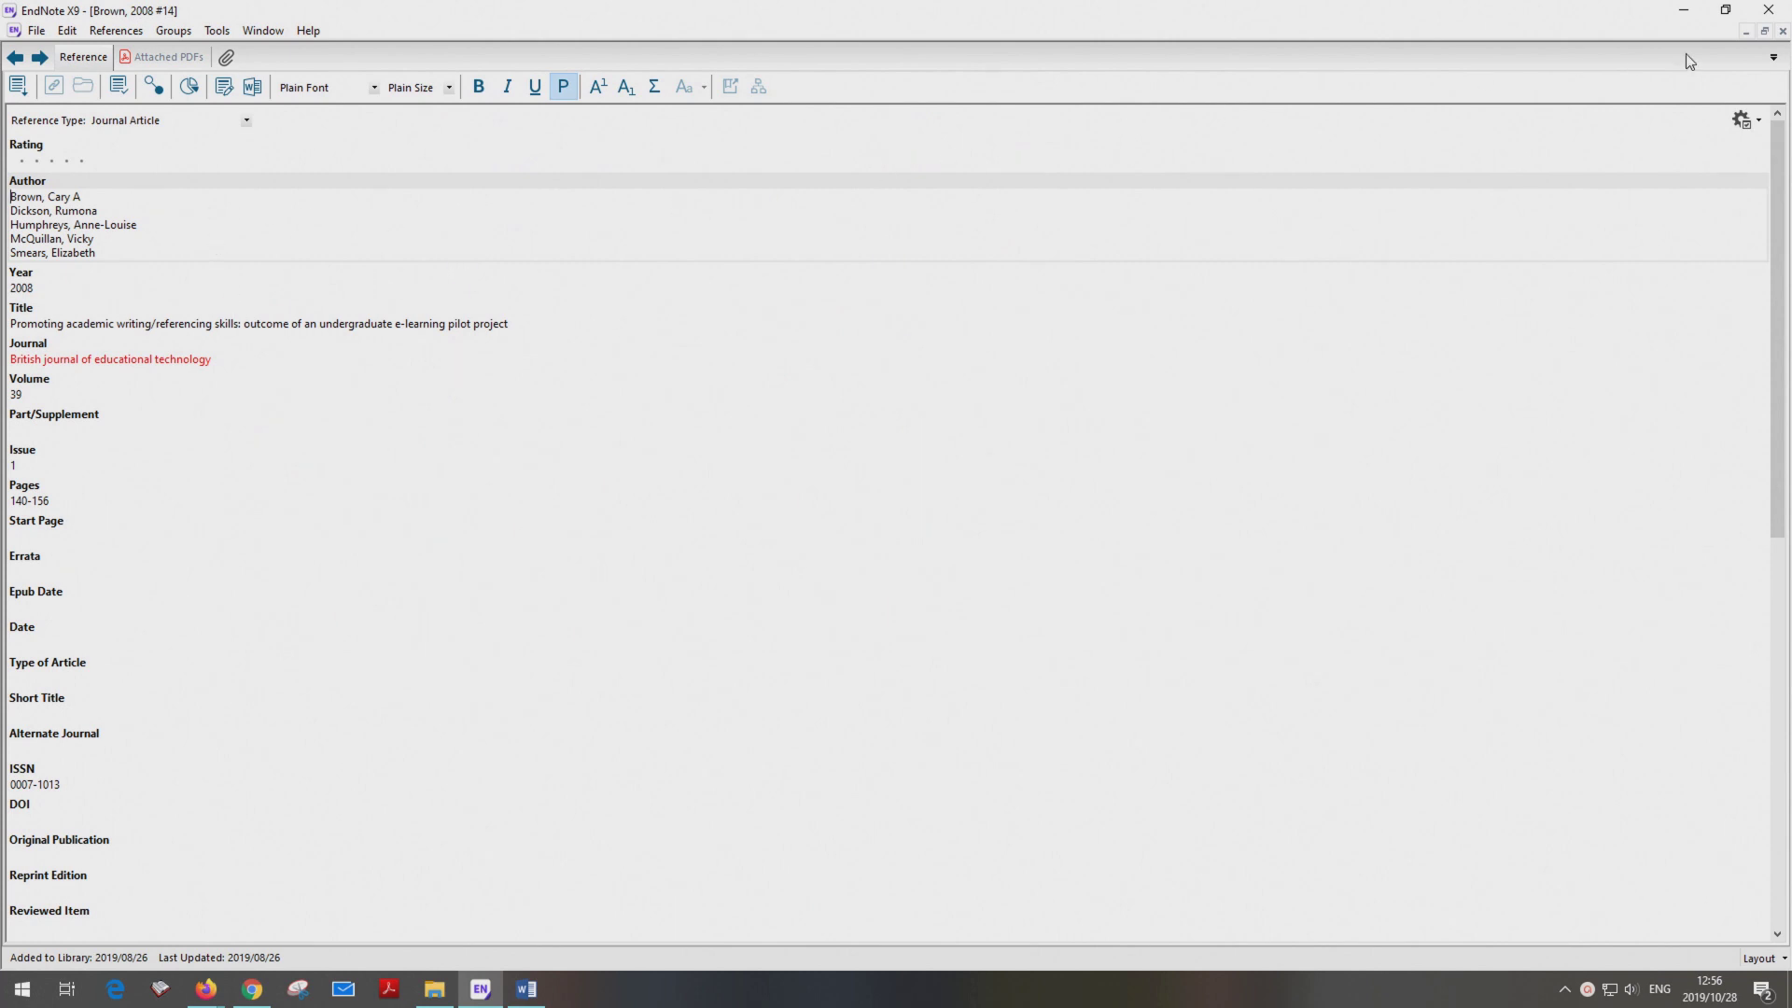
left_click(1783, 32)
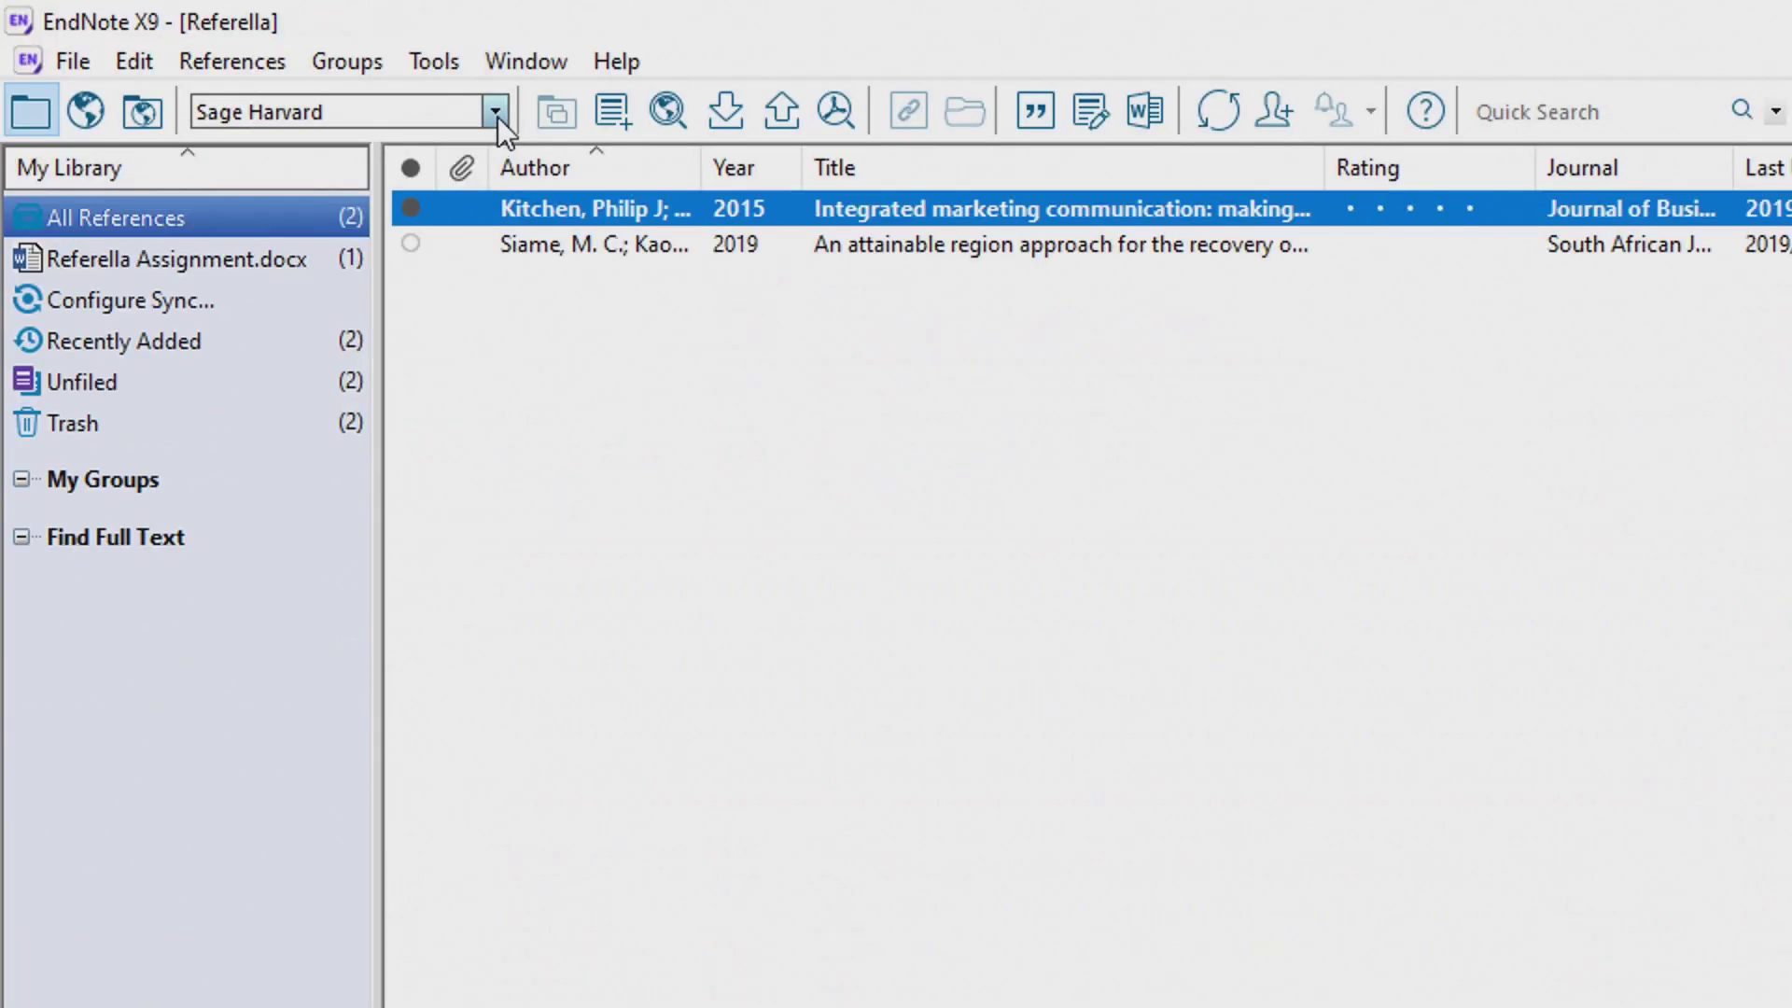
- Change the Referella library's output style from Sage Harvard to endnote-nwu-harvard-style
left_click(495, 112)
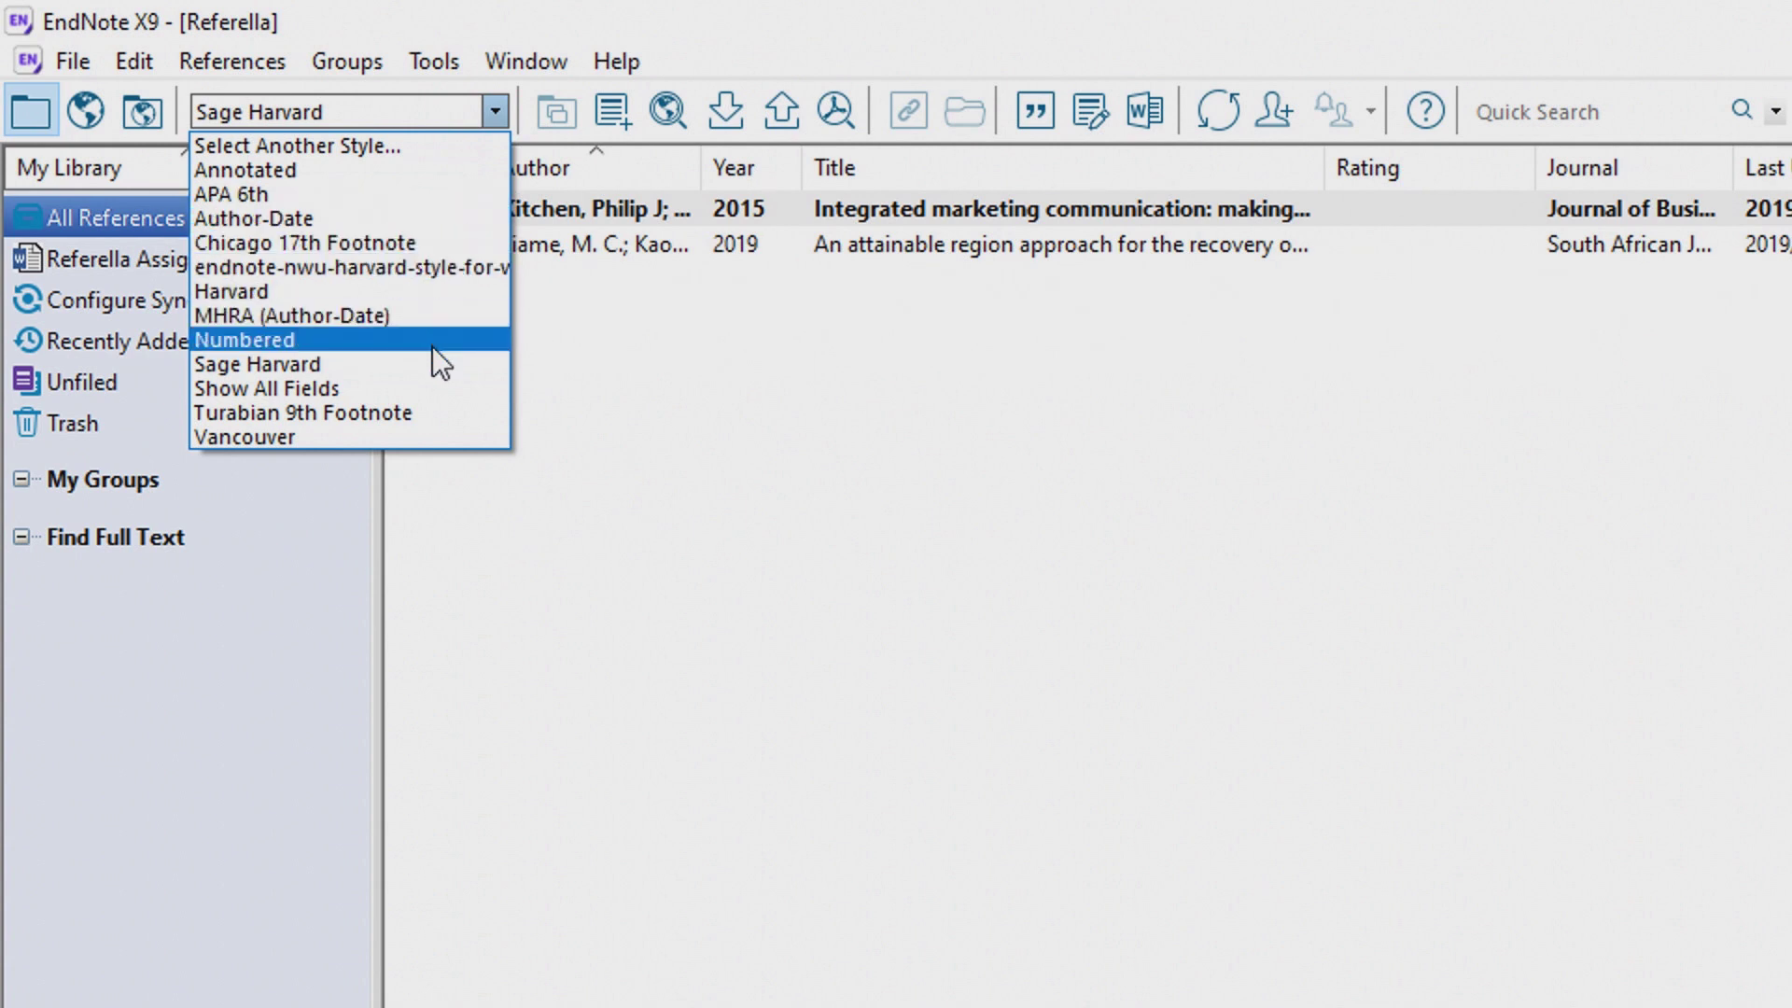
left_click(435, 266)
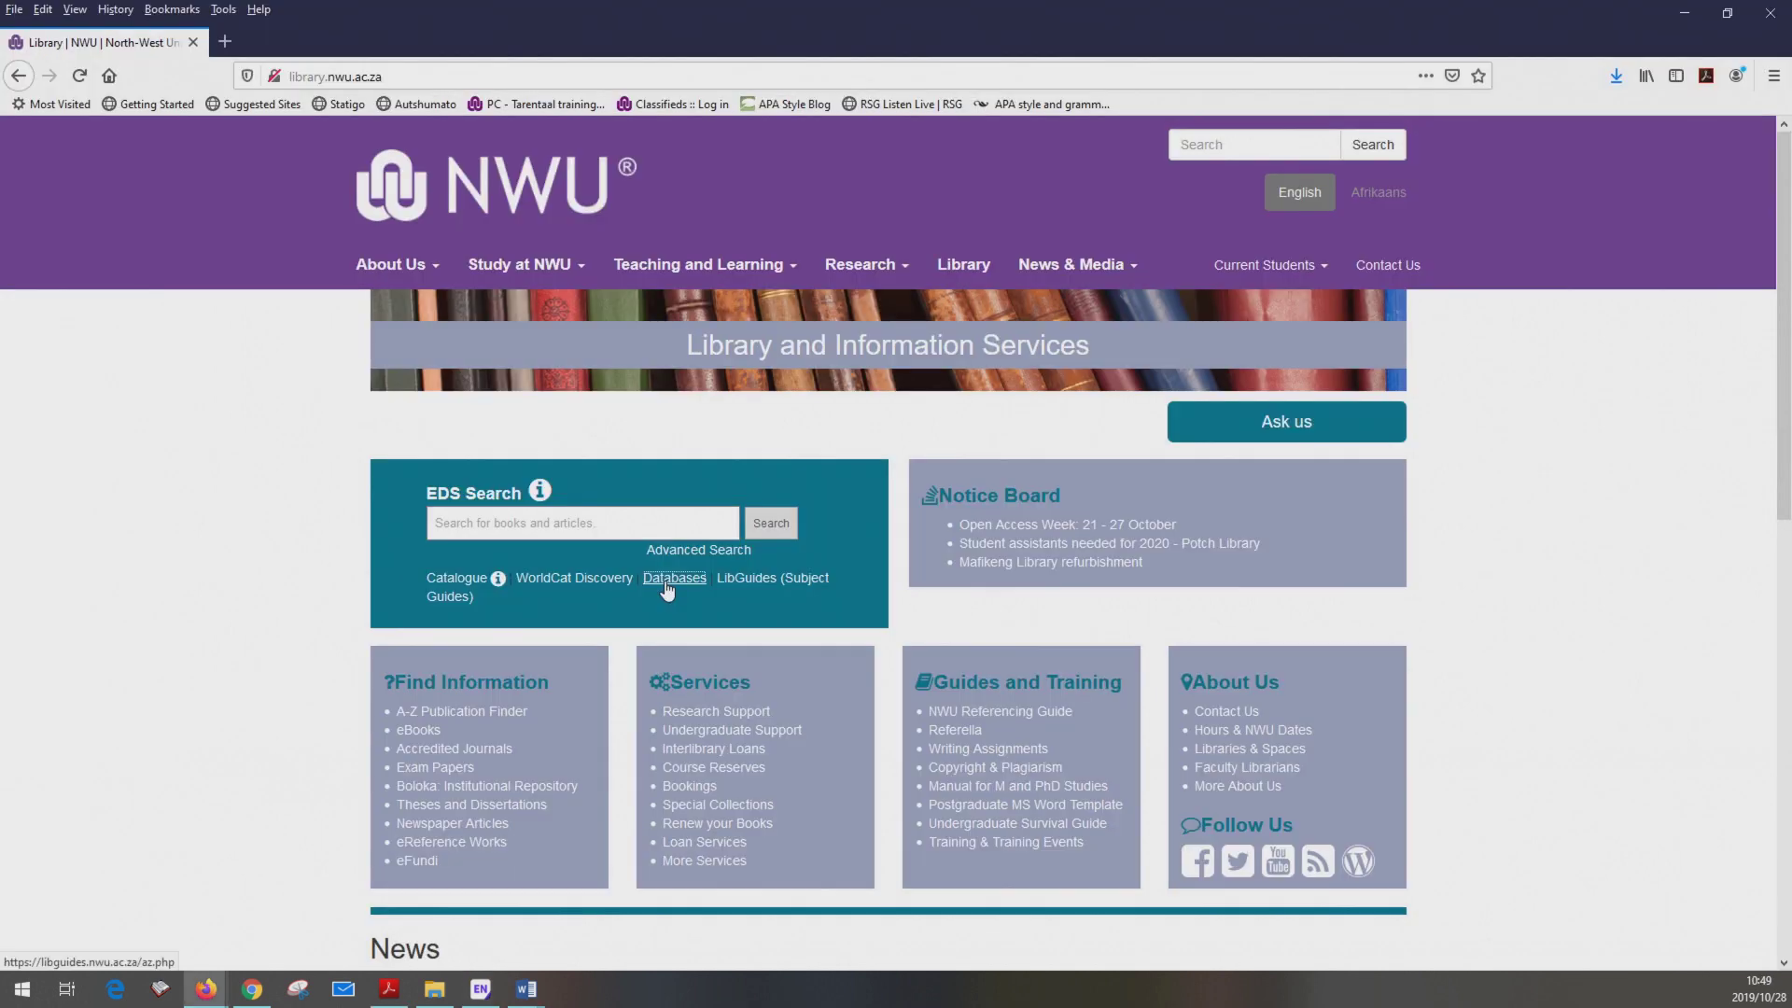
- Search Google Scholar via the NWU databases list for 'Integrated marketing communication: making it work at a strategic level'
left_click(666, 583)
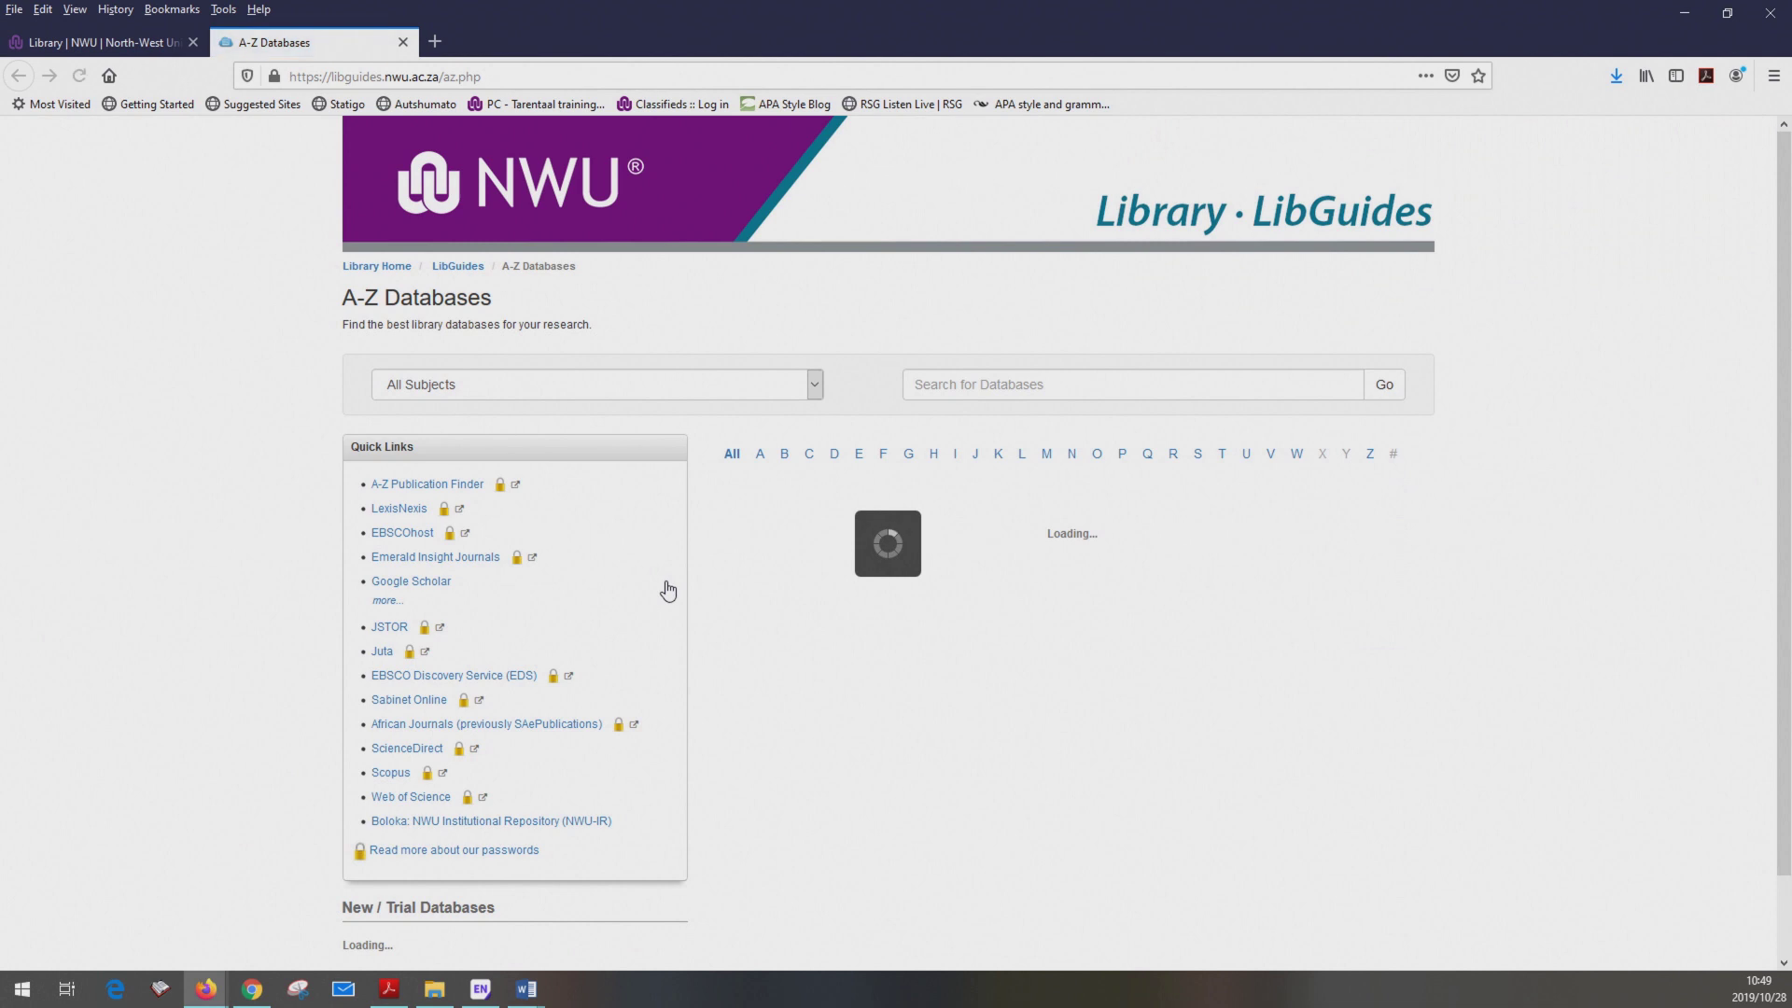
left_click(427, 583)
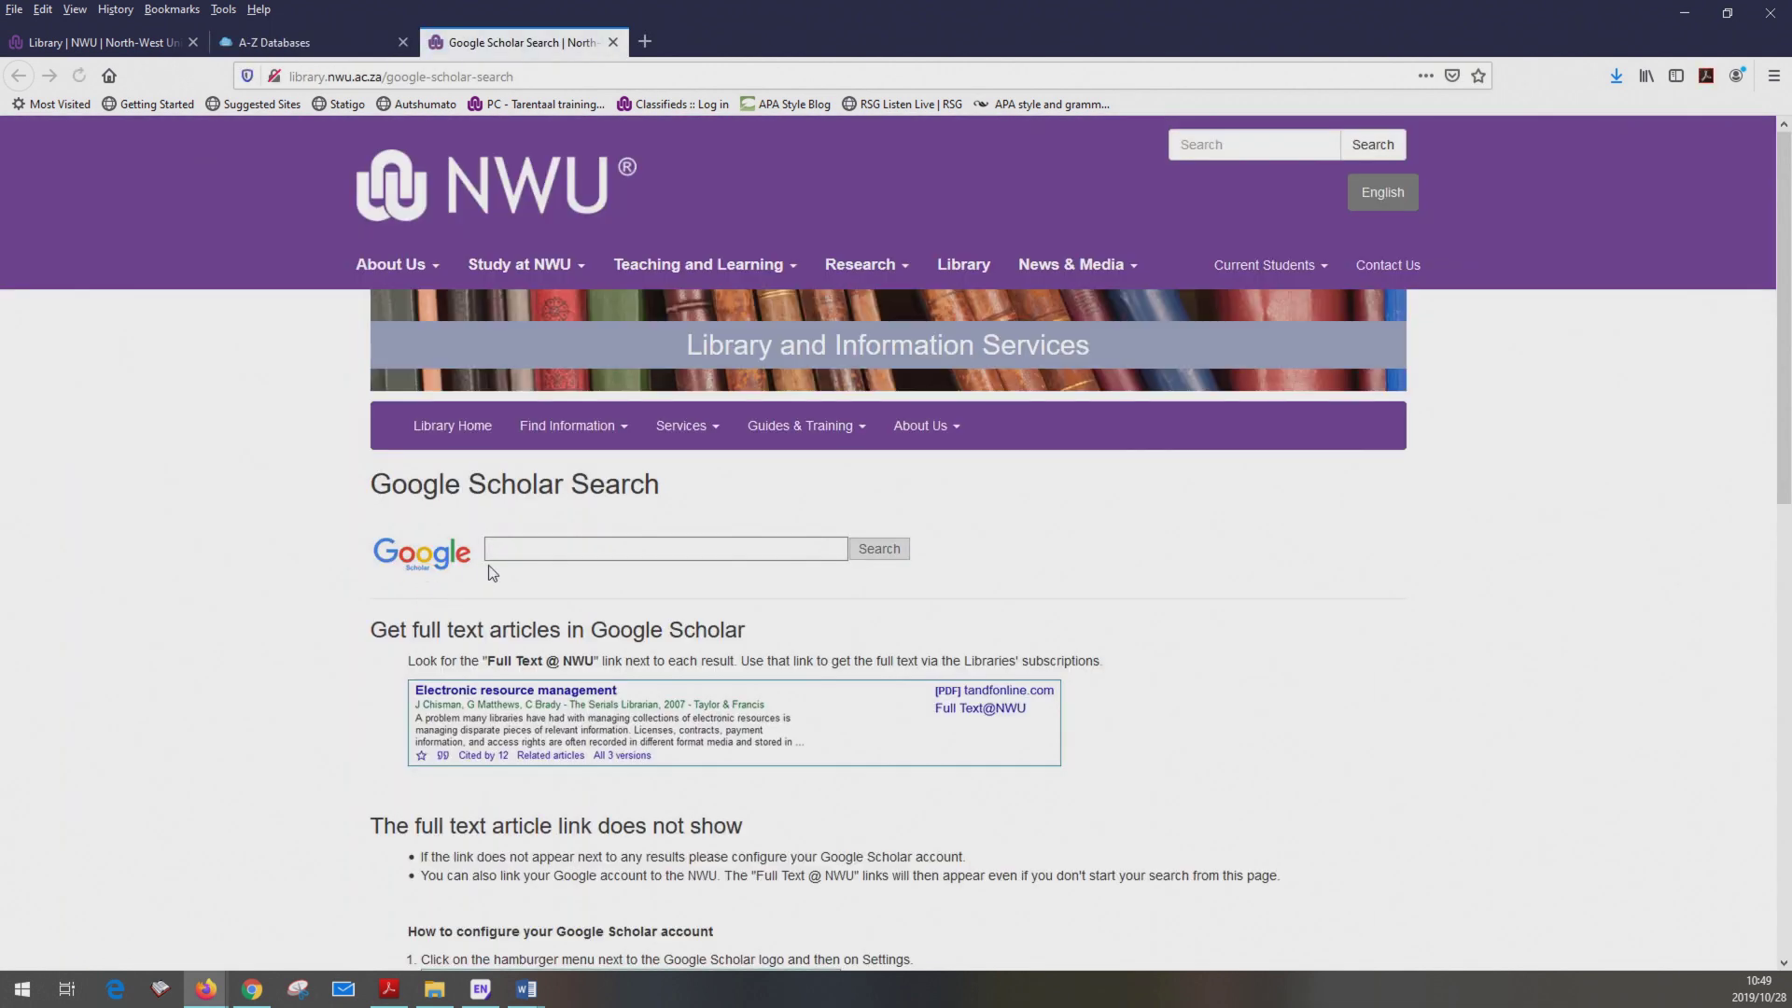
left_click(529, 551)
type("Integrated marketing communication: making it work at a strategic level")
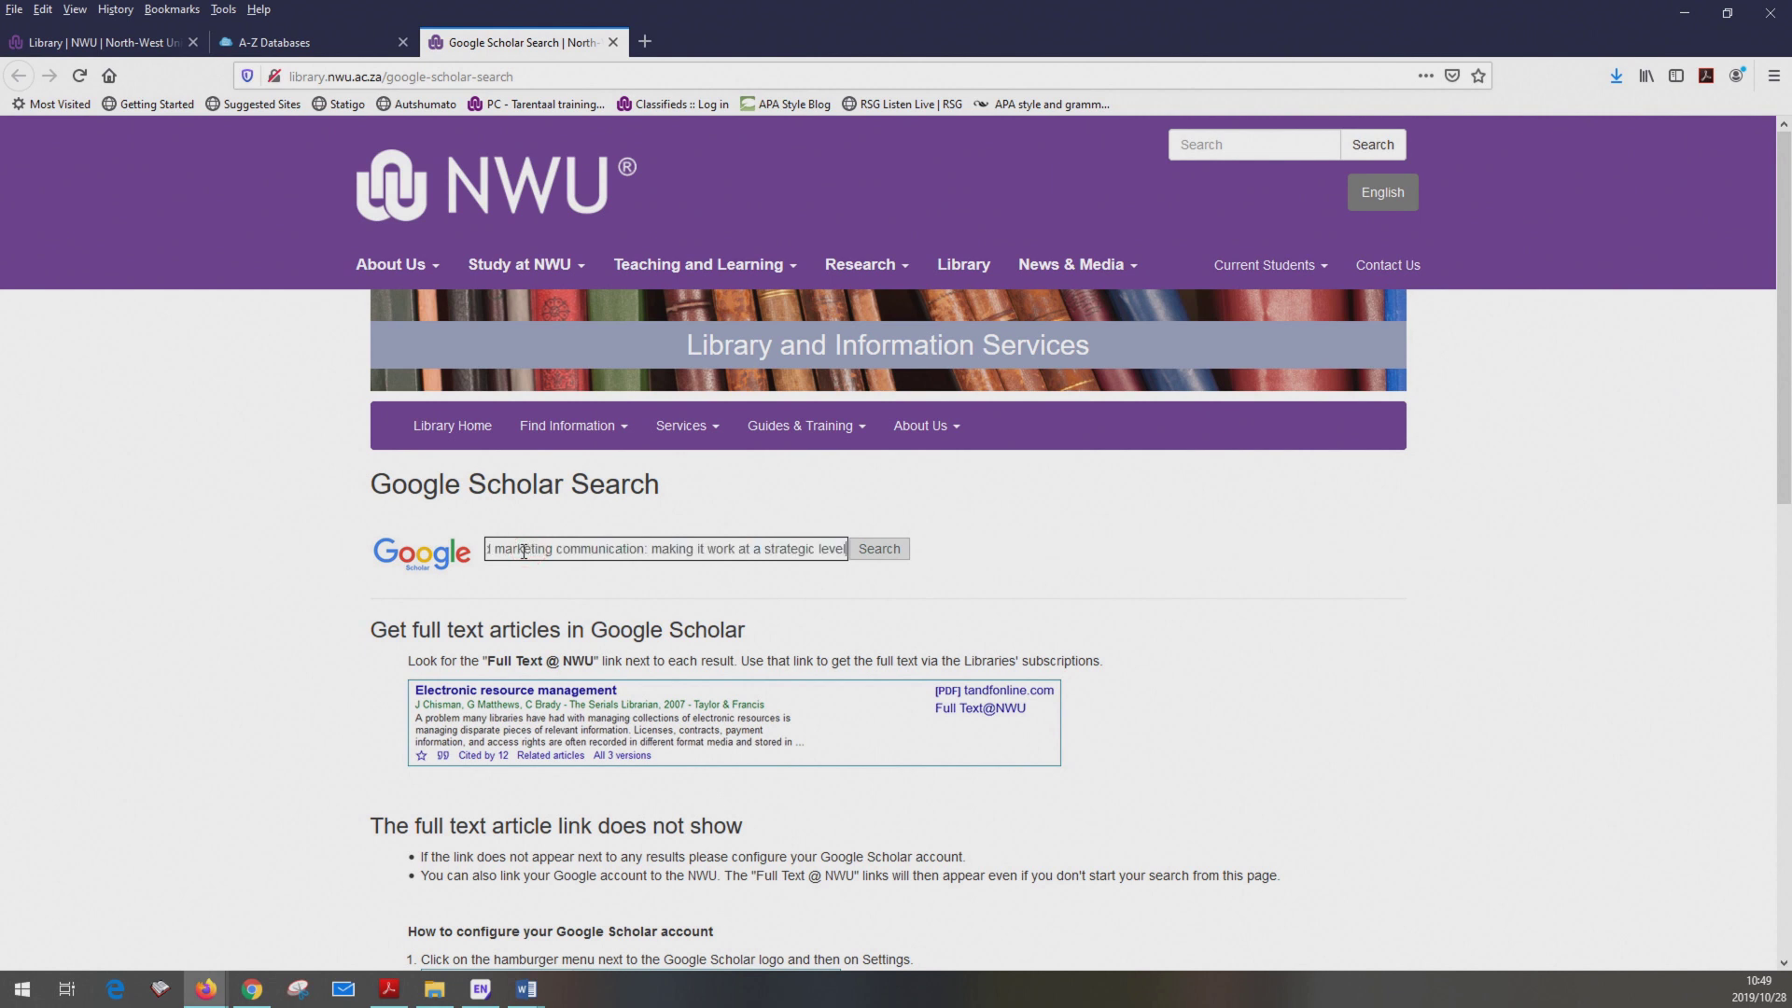
left_click(880, 551)
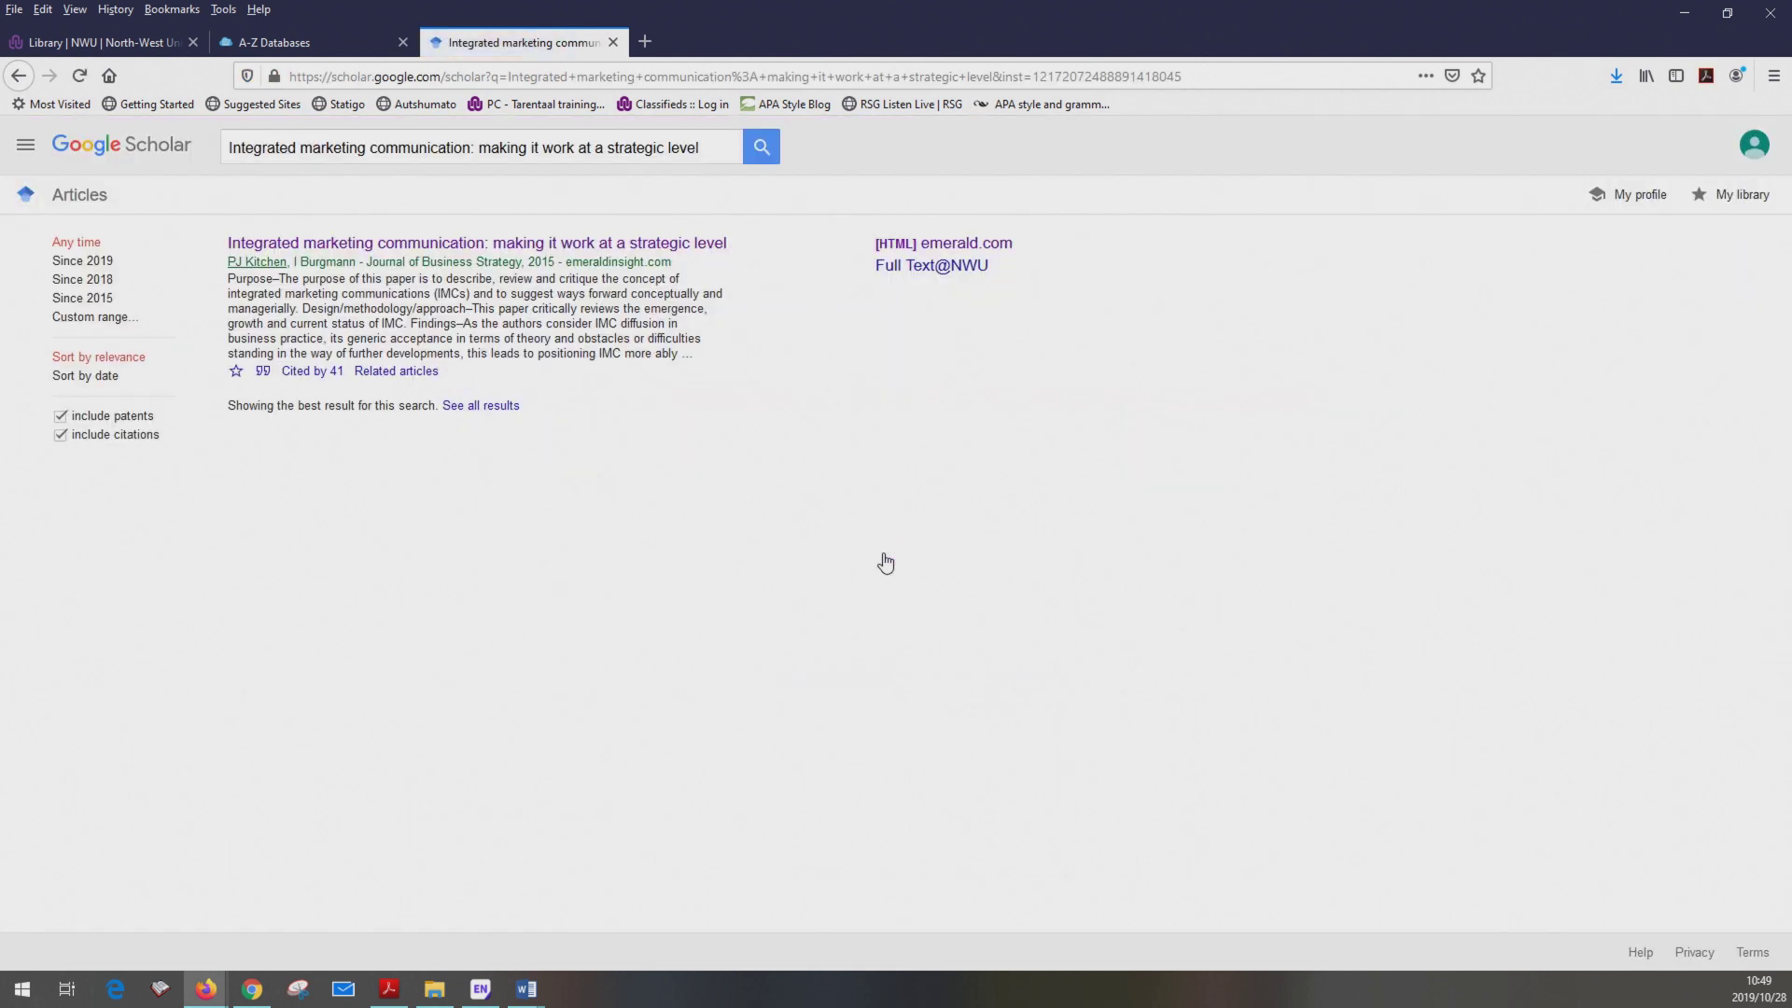
- Import the article's EndNote citation from Google Scholar into EndNote
left_click(263, 374)
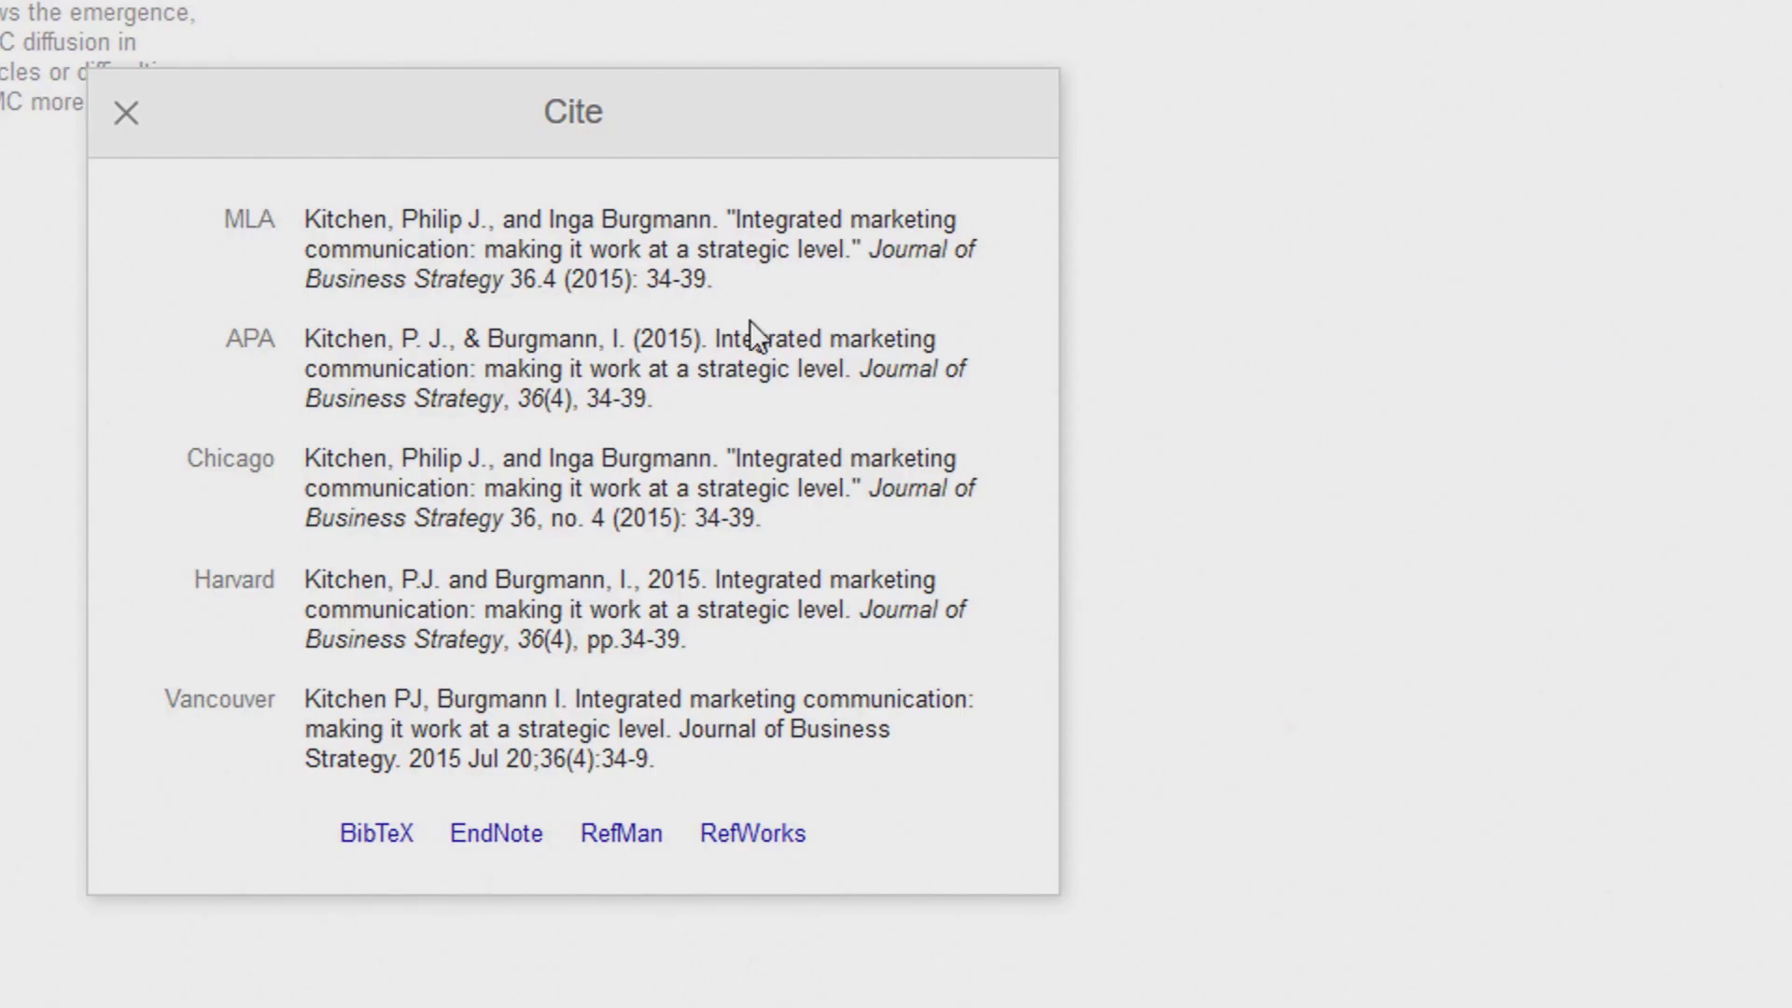
left_click(496, 834)
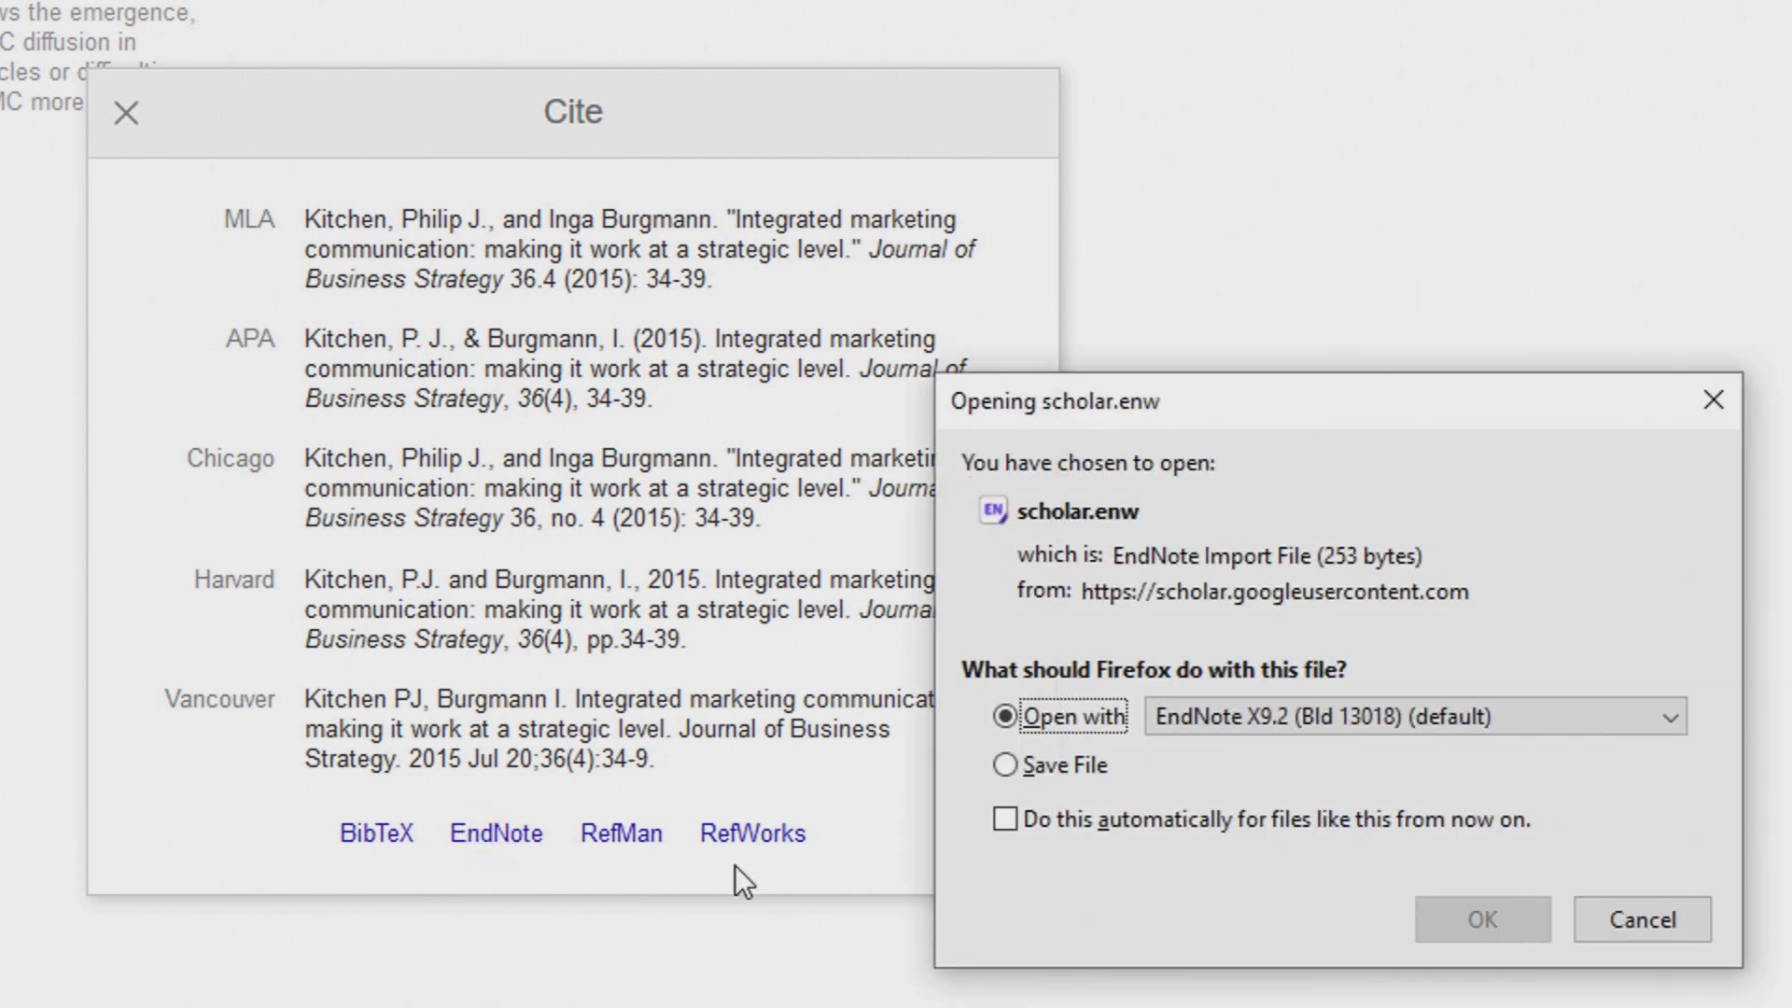
left_click(1492, 915)
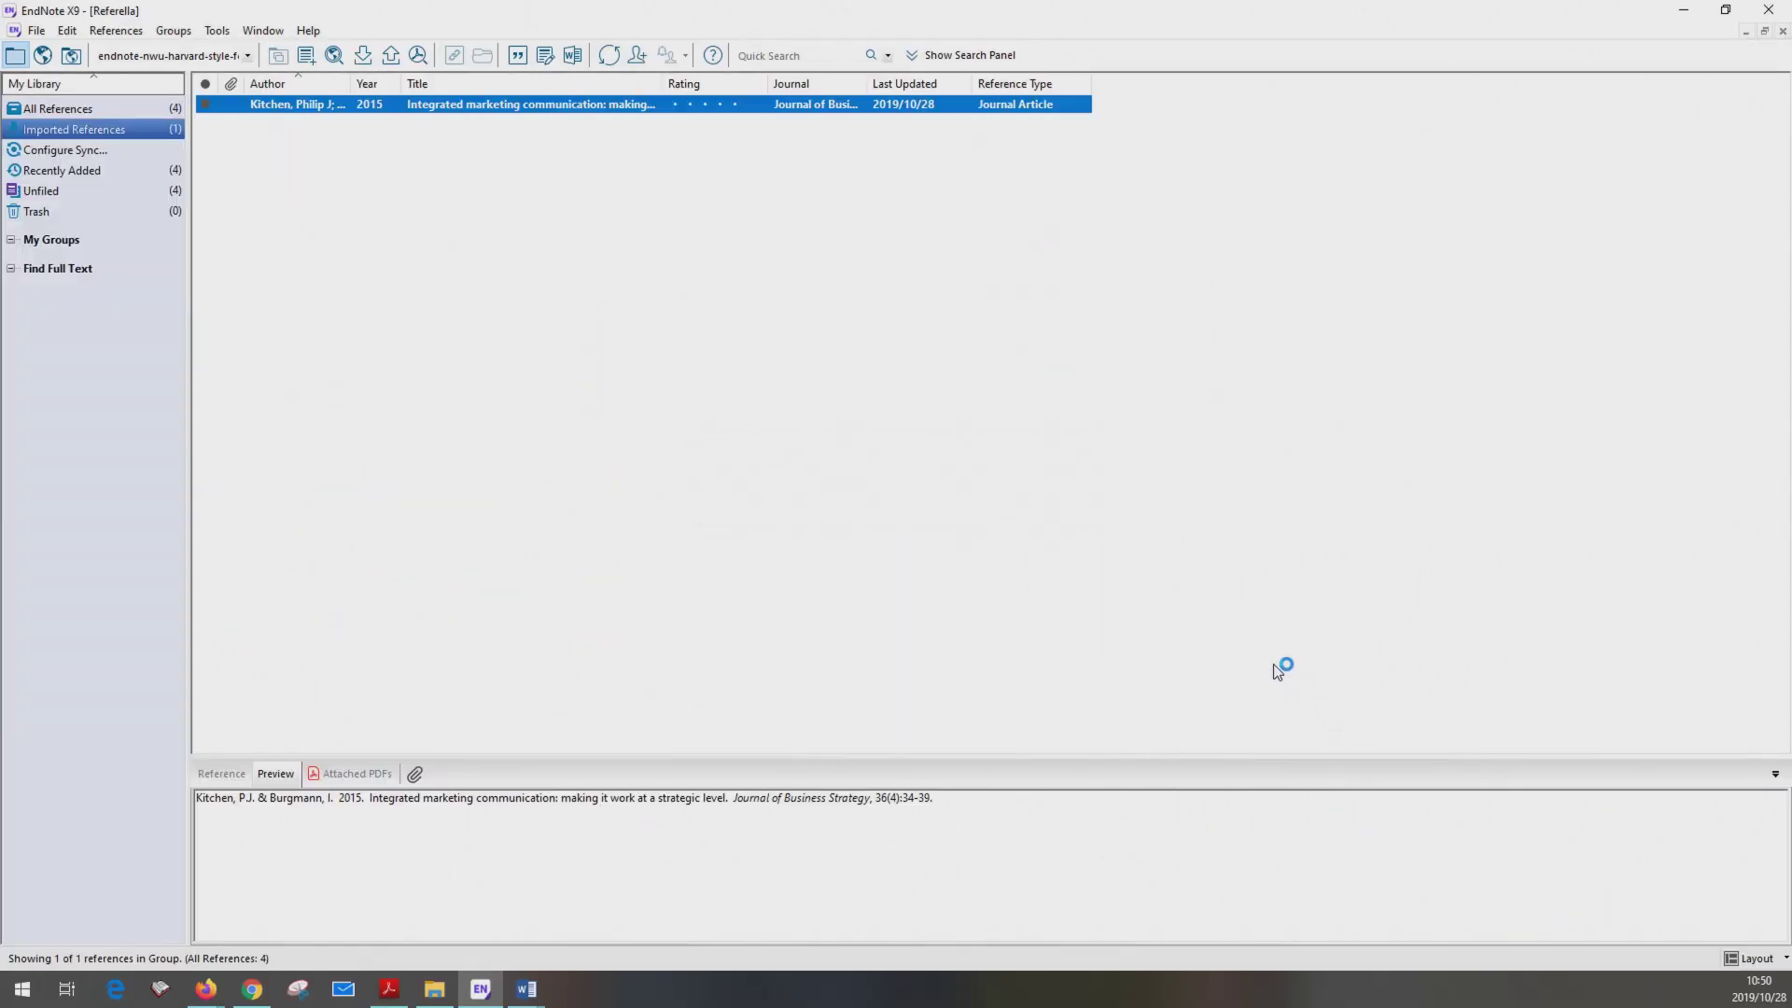
- Open the imported Kitchen 2015 reference in full, then type 'and media platforms' in Word
double_click(516, 107)
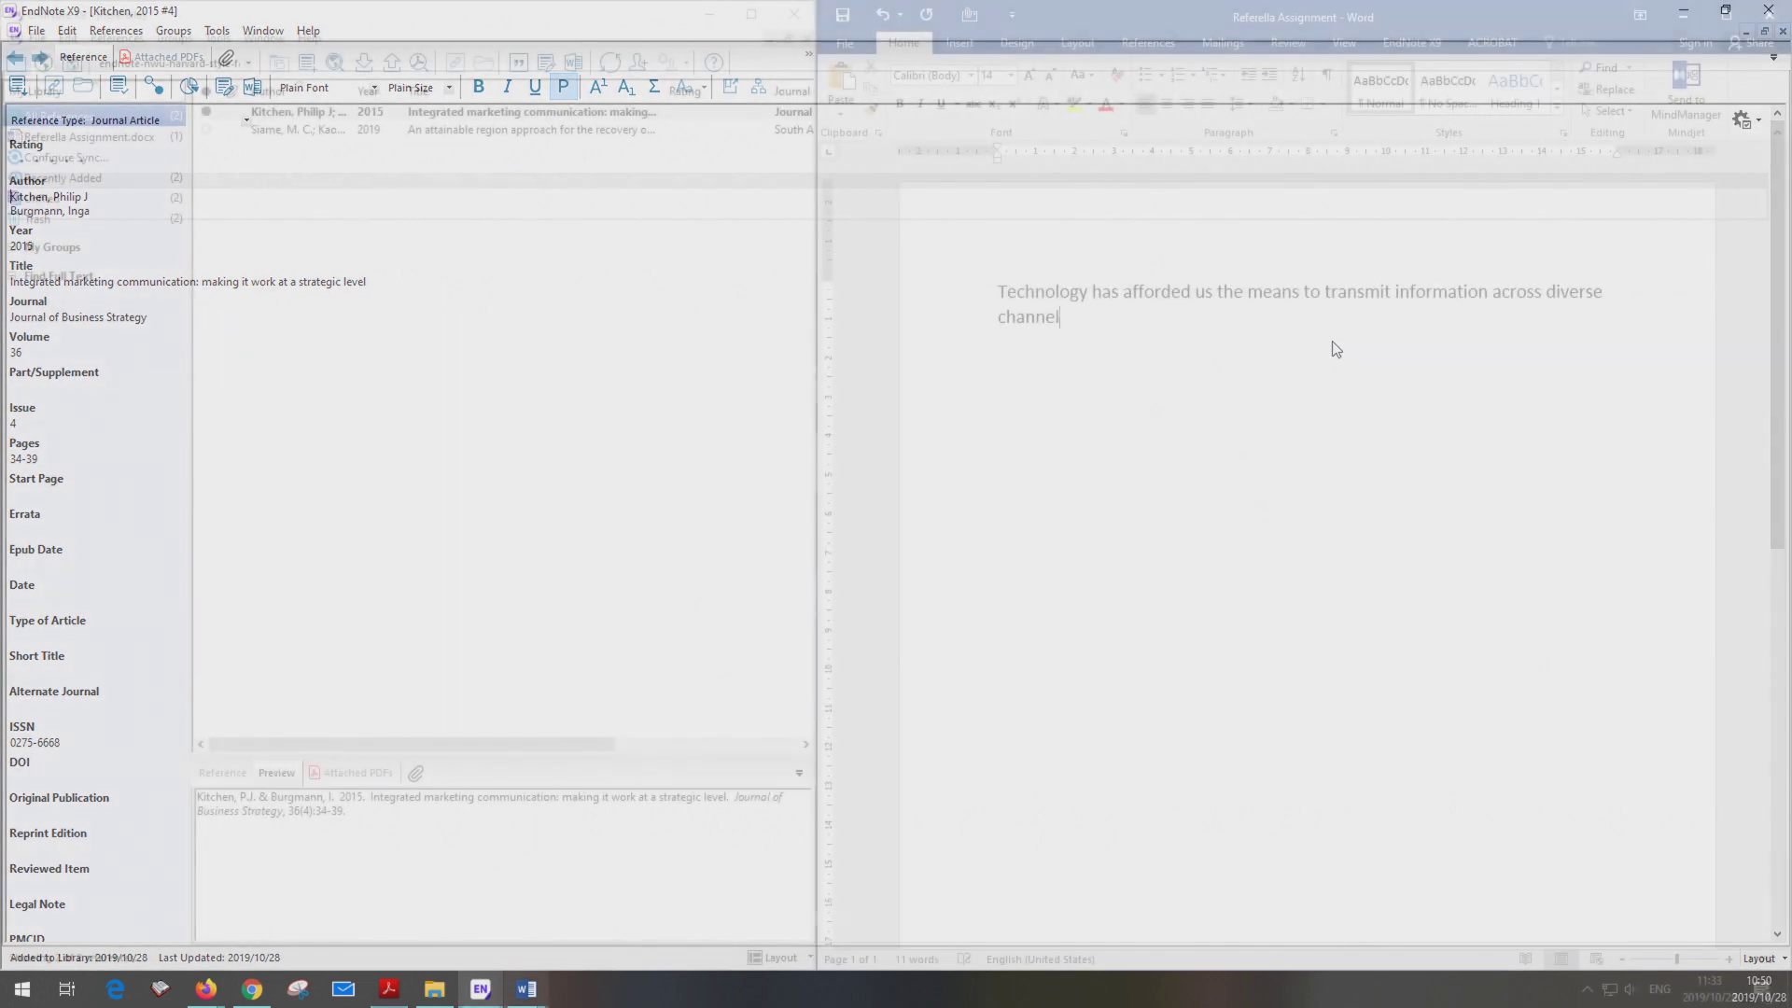
type("and media pl")
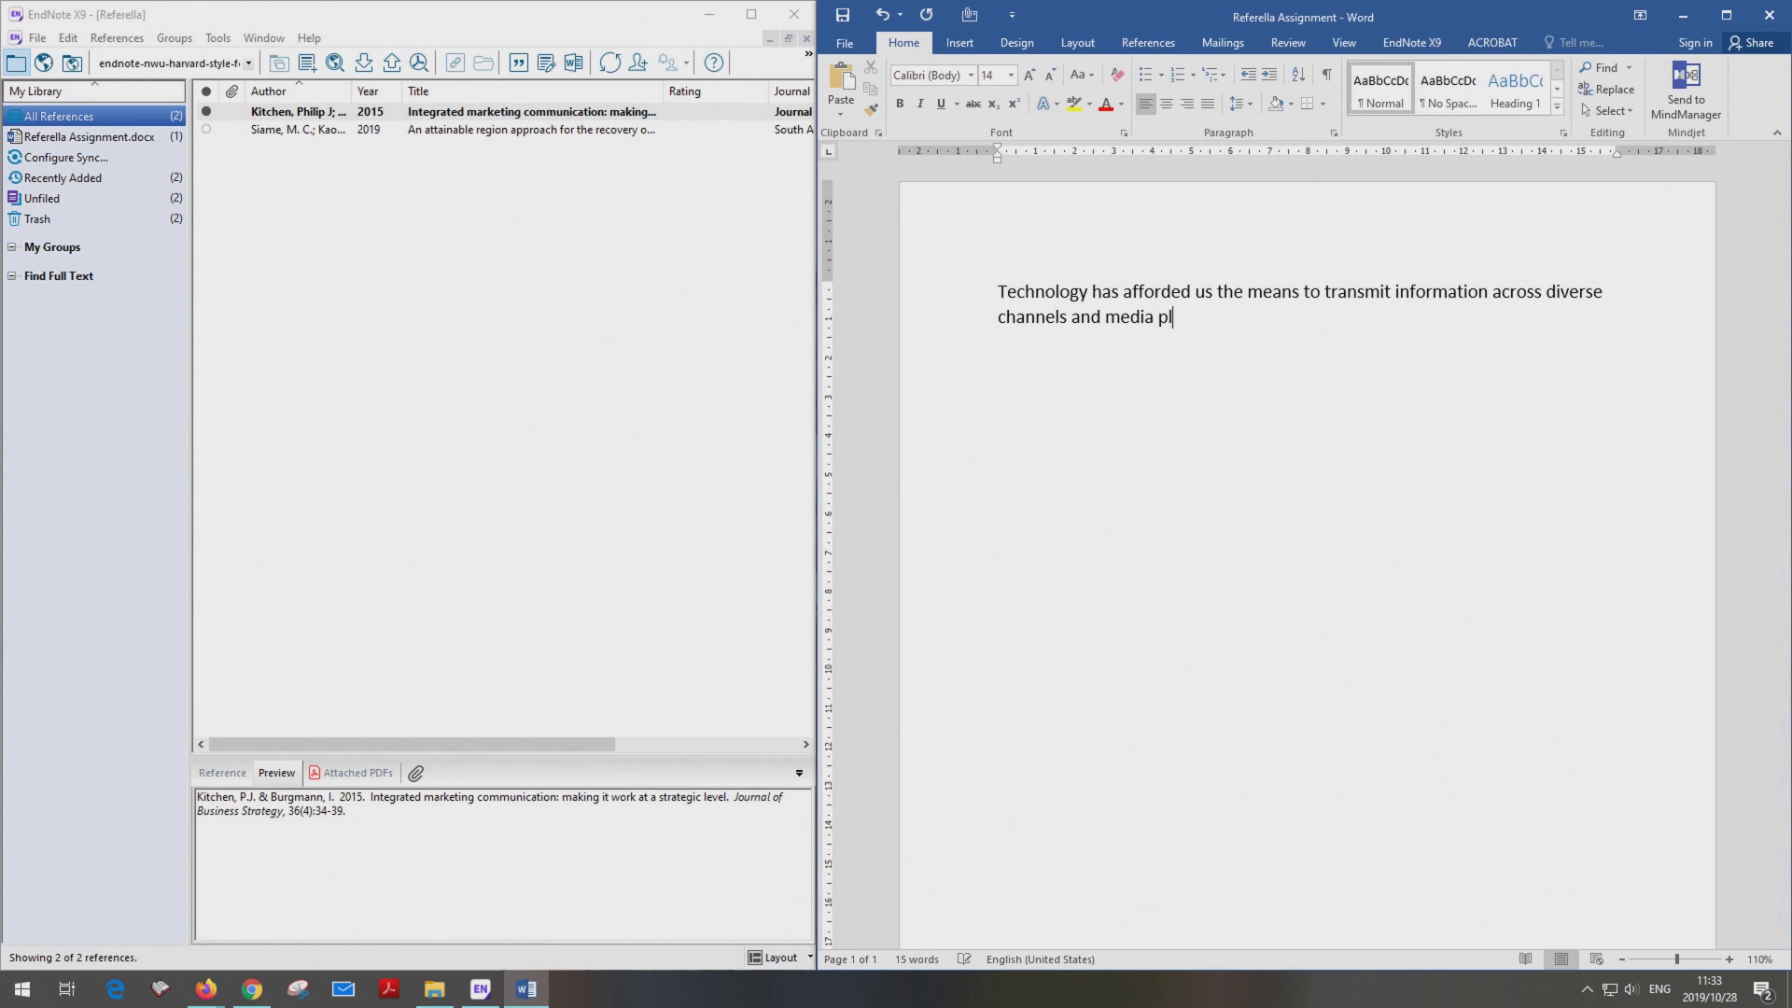
type("atforms")
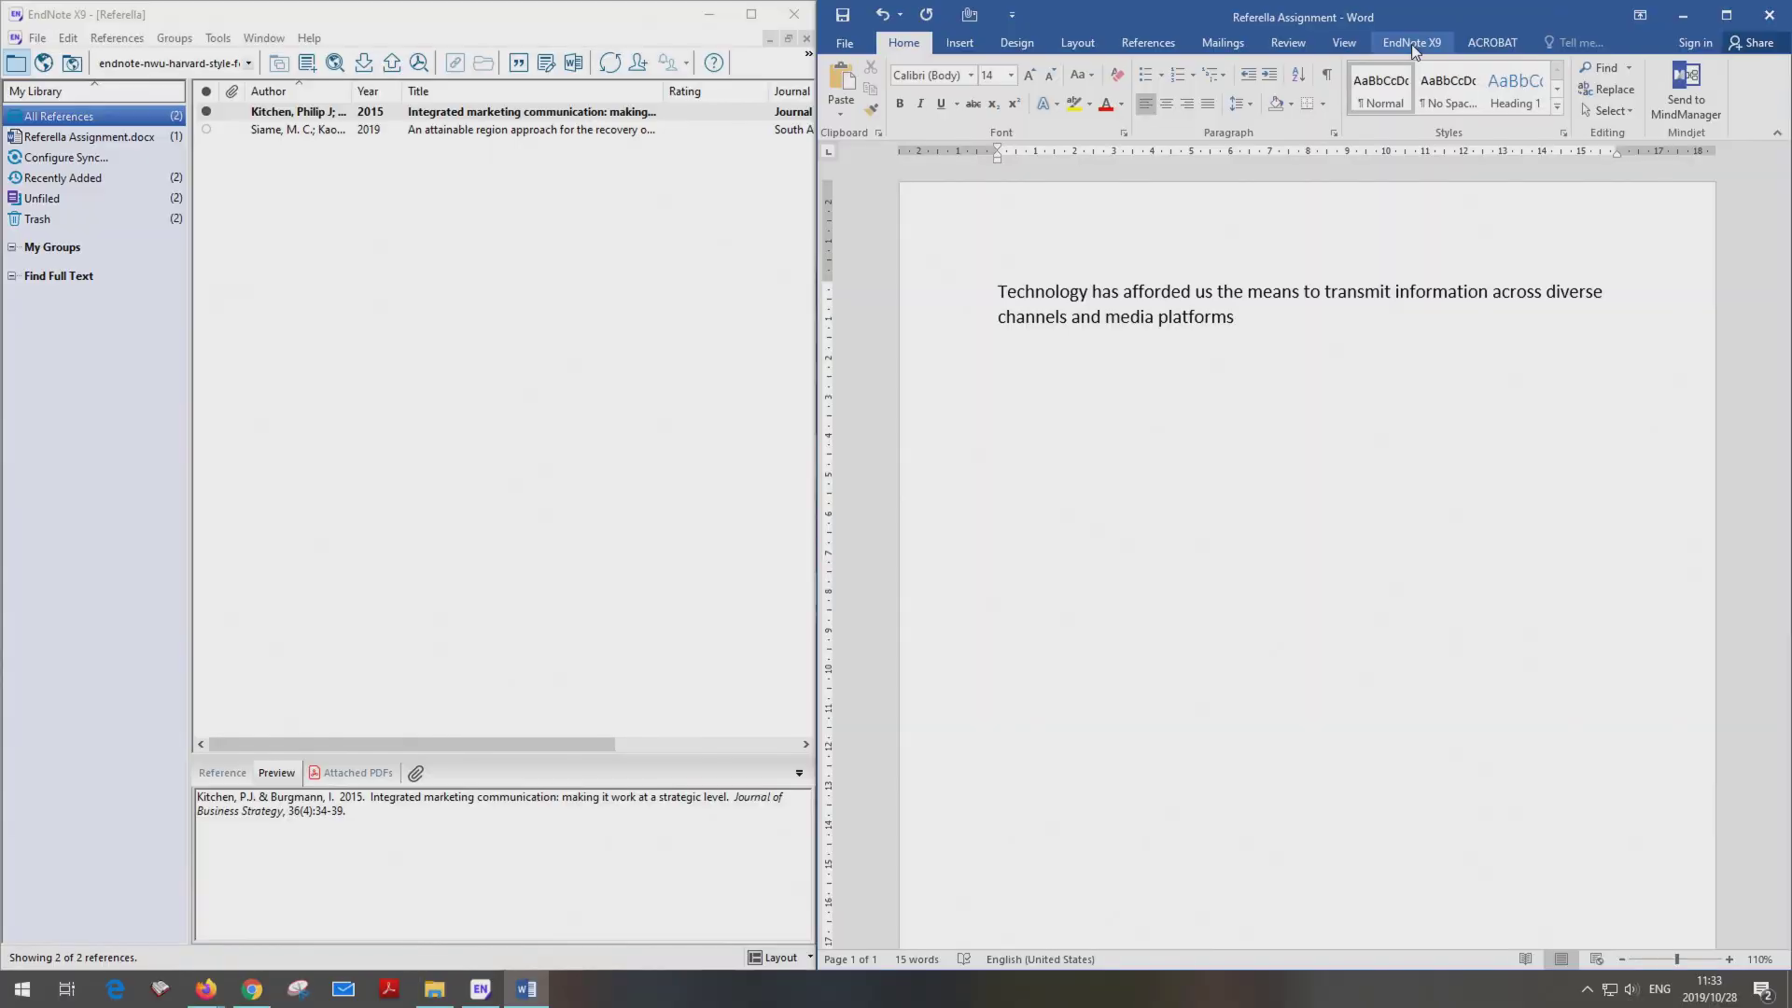
- Display the EndNote X9 ribbon tools in Word
left_click(1088, 91)
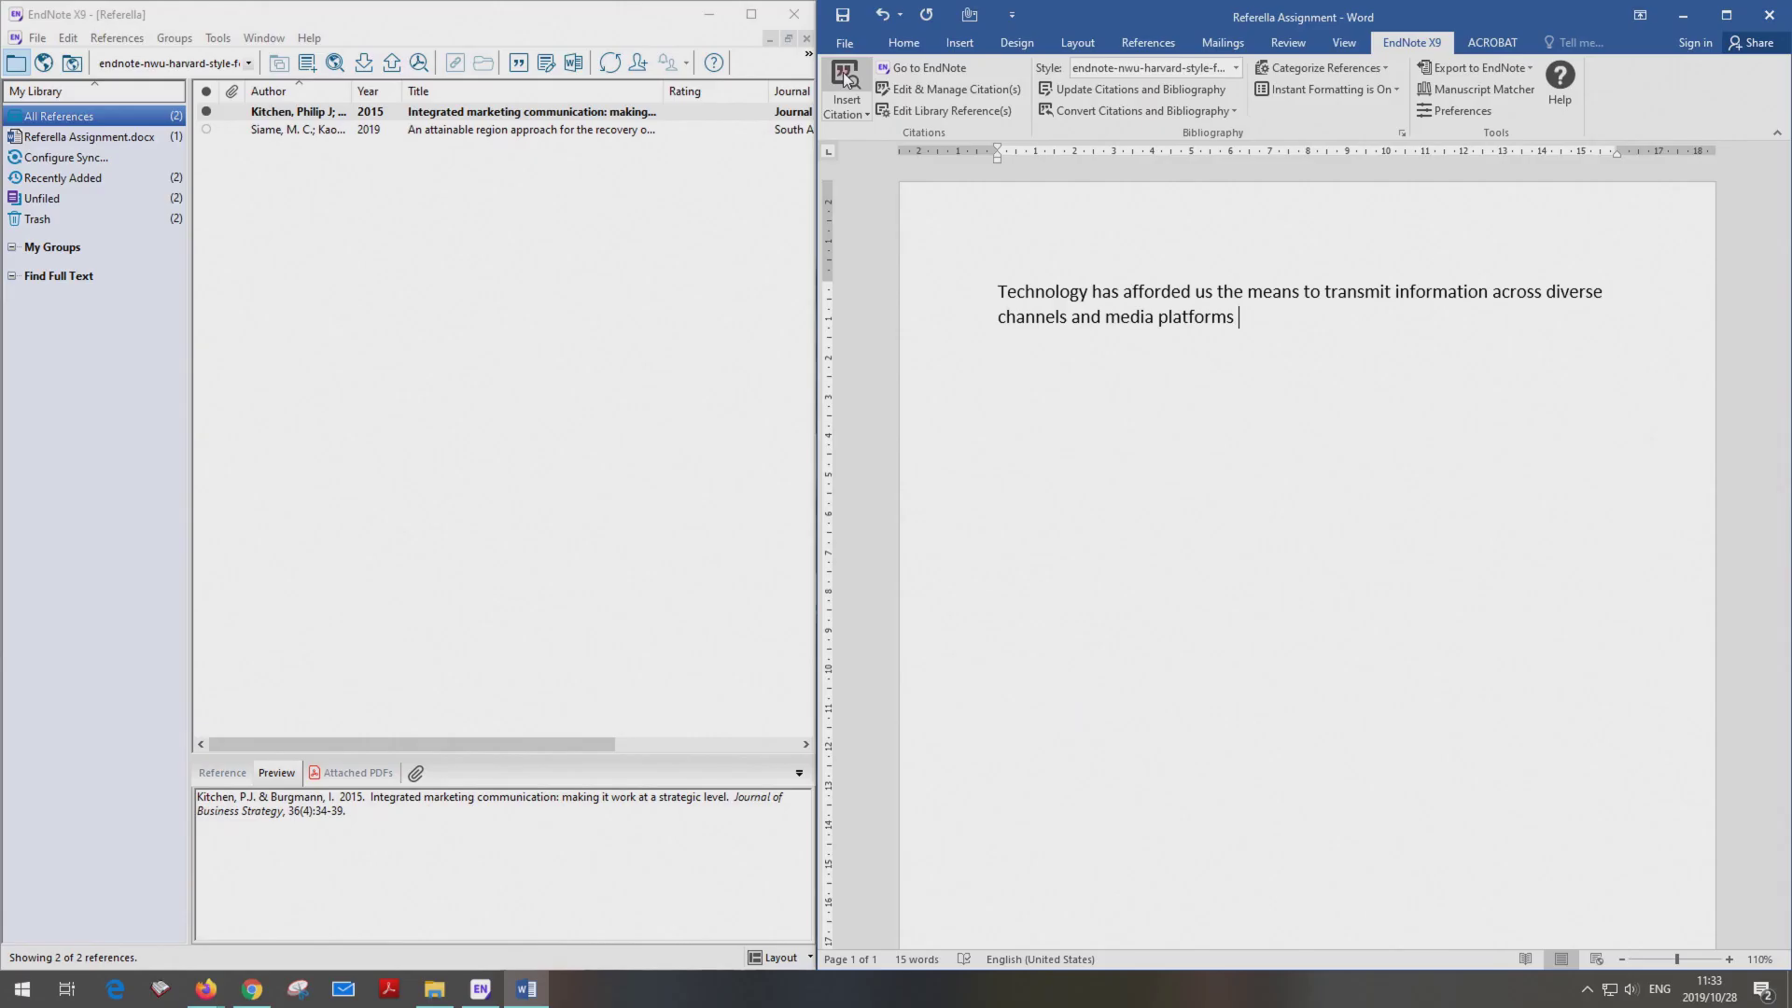
- Insert the Kitchen 2015 article as the citation (Kitchen & Burgmann, 2015) ending the sentence
left_click(439, 147)
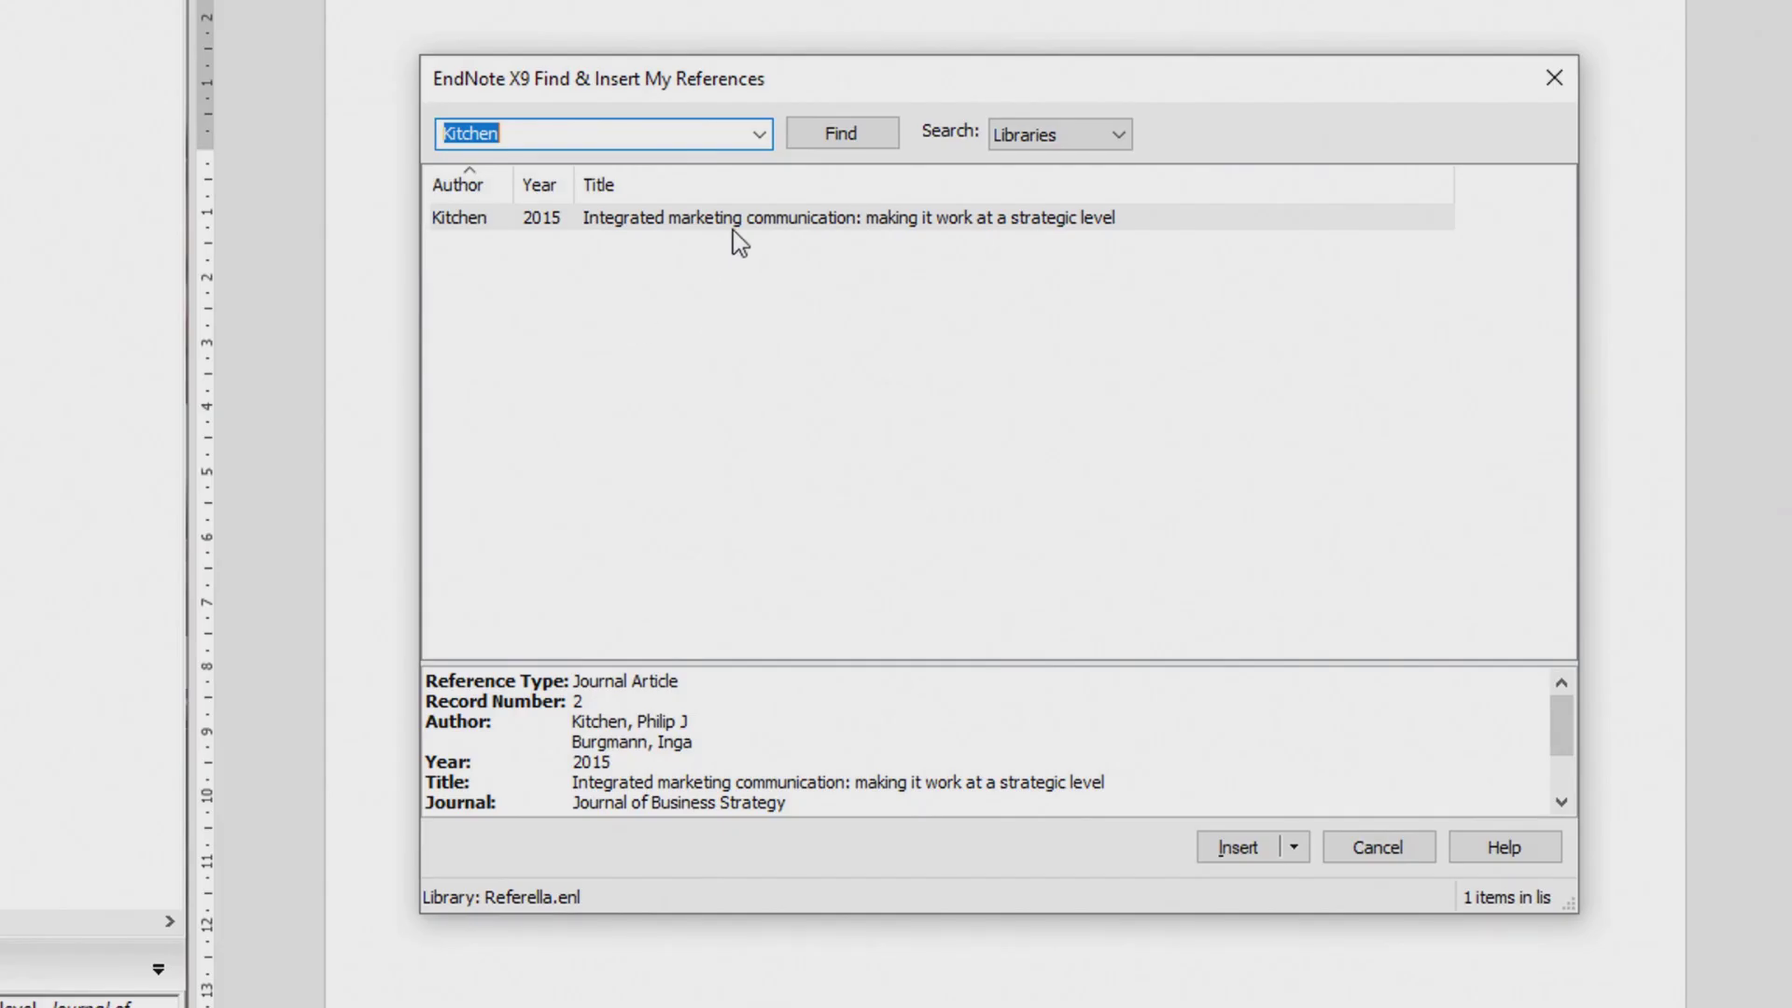
left_click(1147, 322)
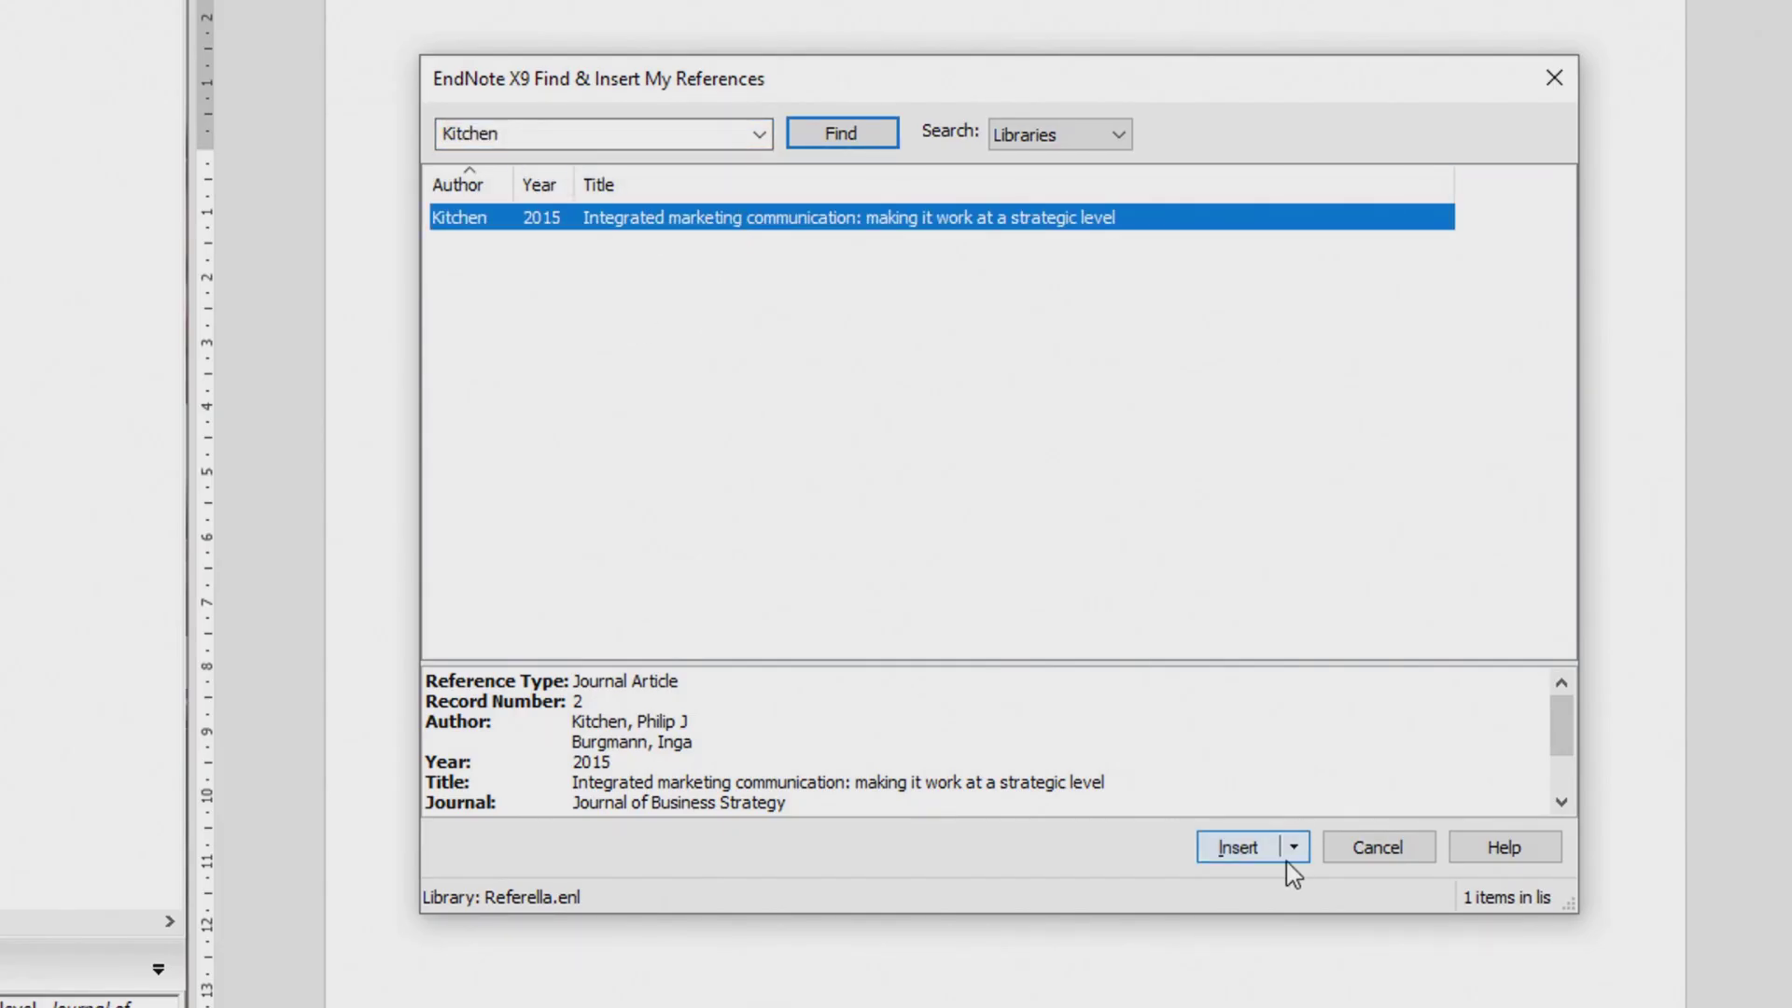
left_click(1248, 849)
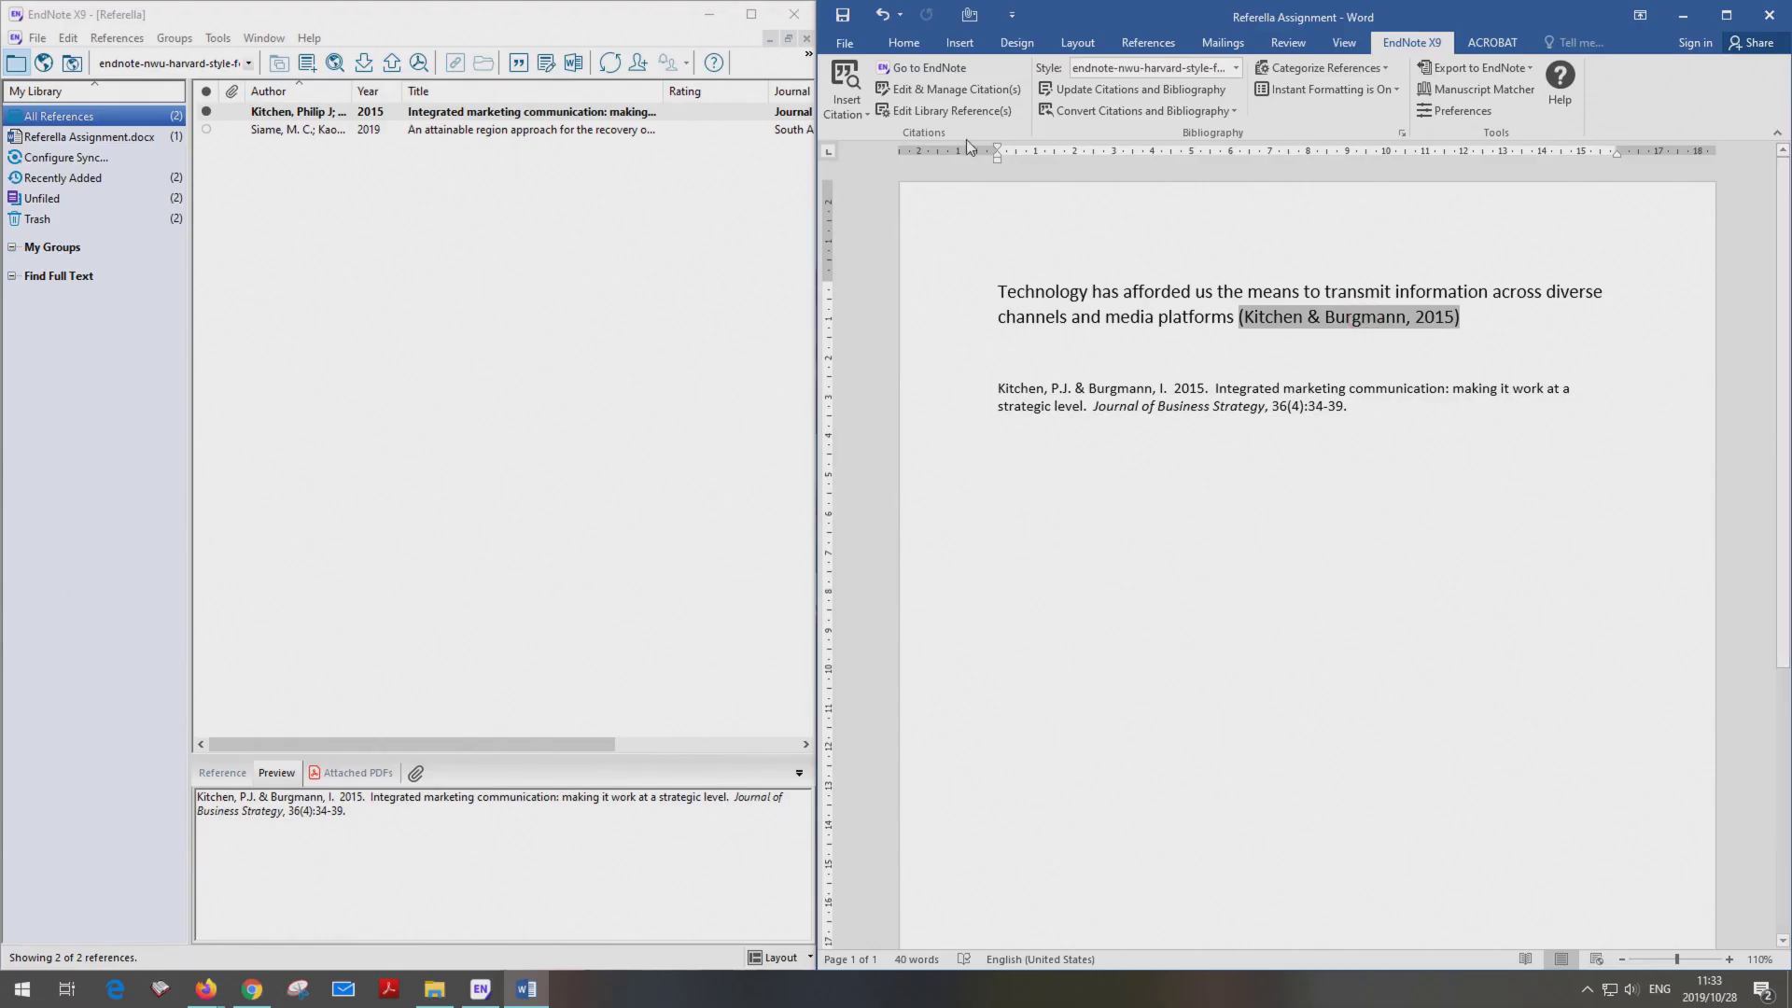
- Add page 35 to the Kitchen & Burgmann 2015 citation using Edit & Manage Citation(s)
left_click(941, 95)
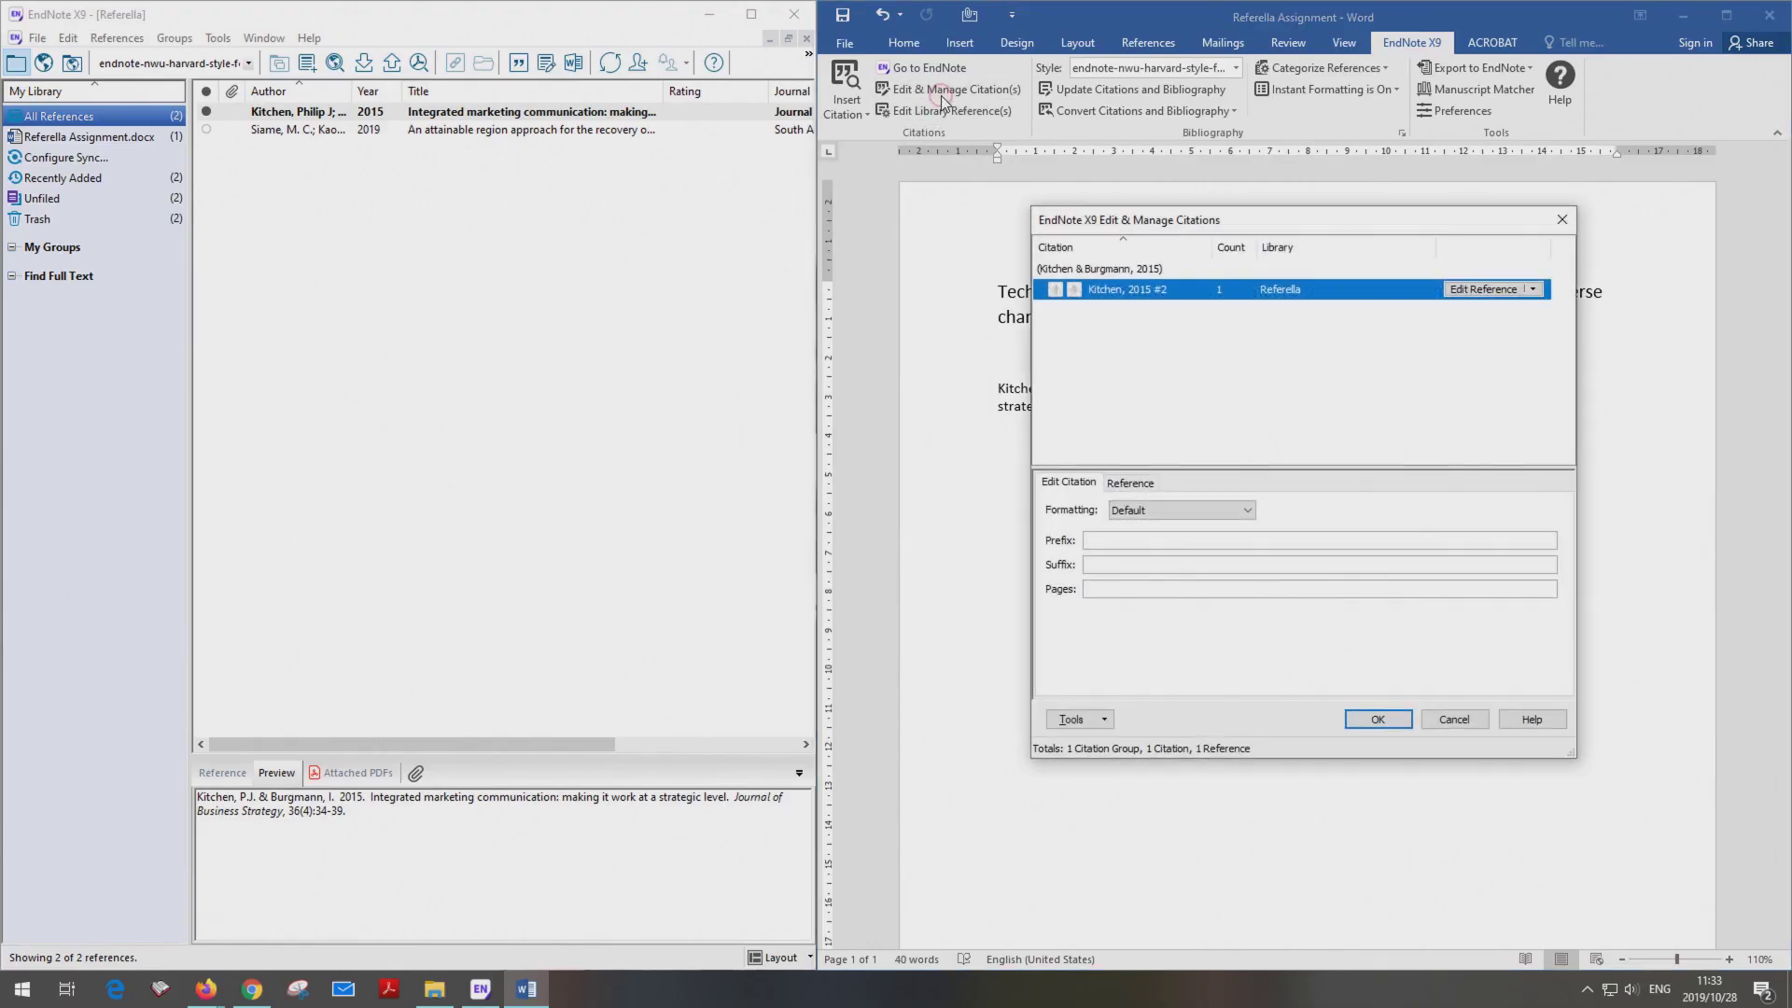
left_click(1115, 590)
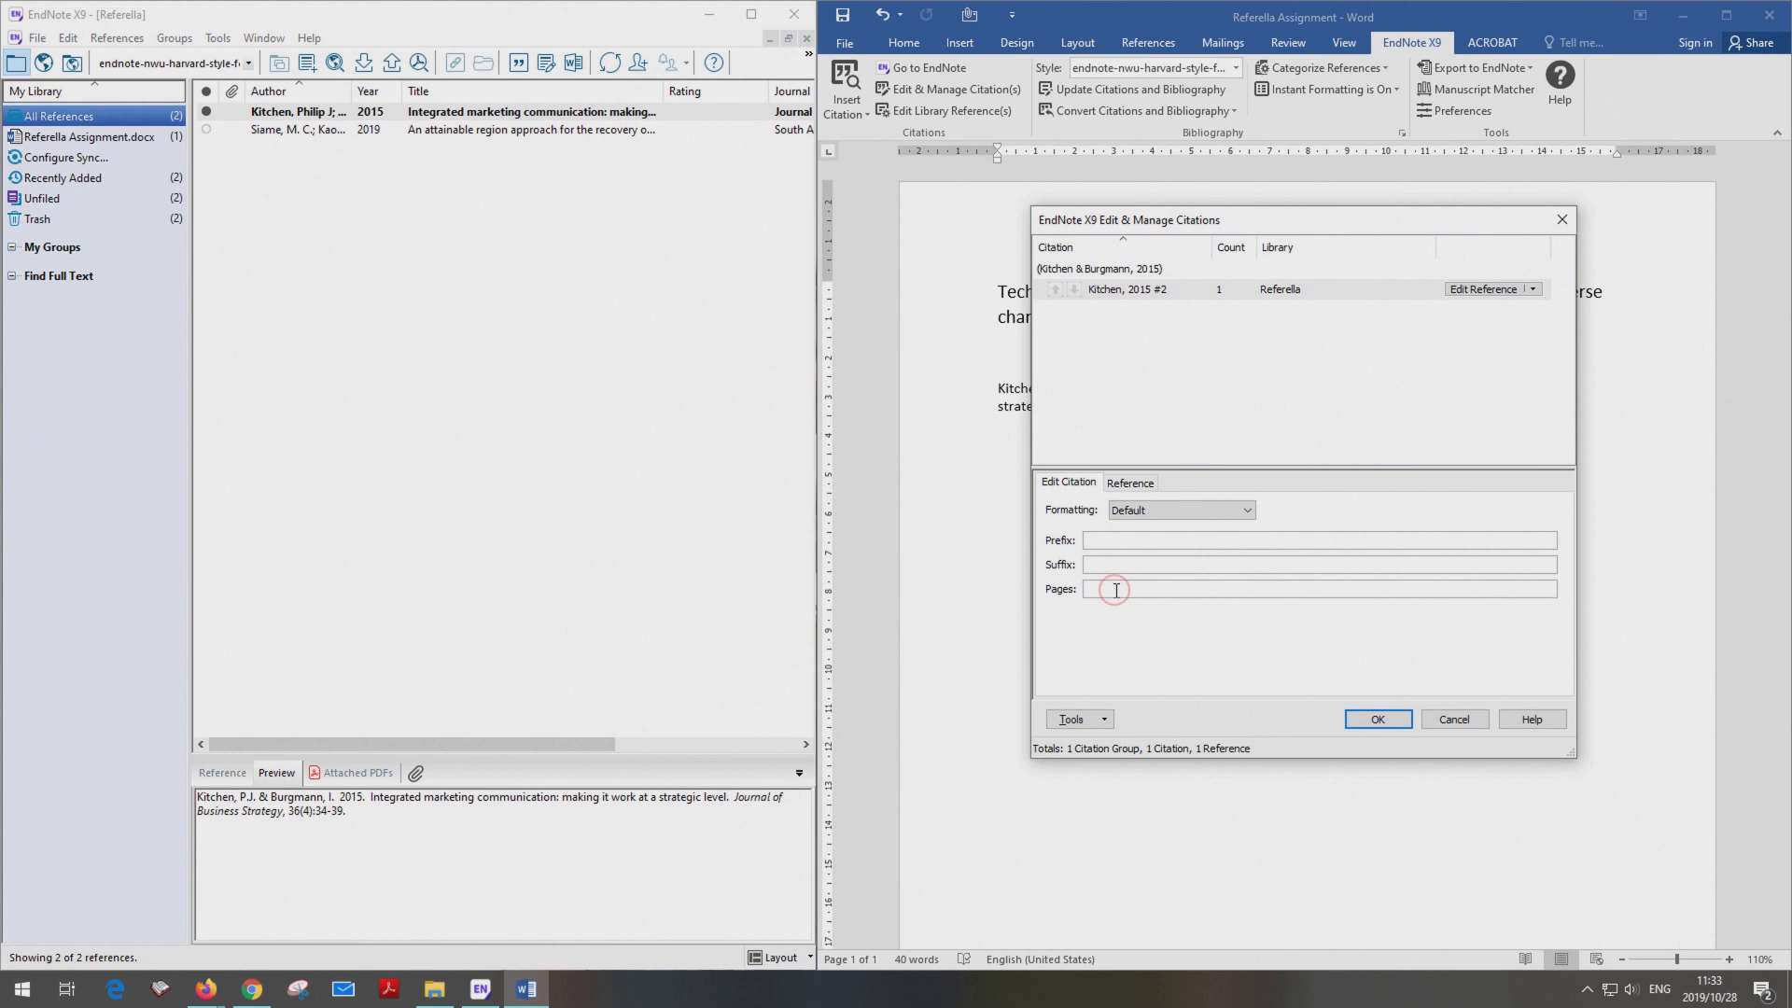
left_click(1377, 717)
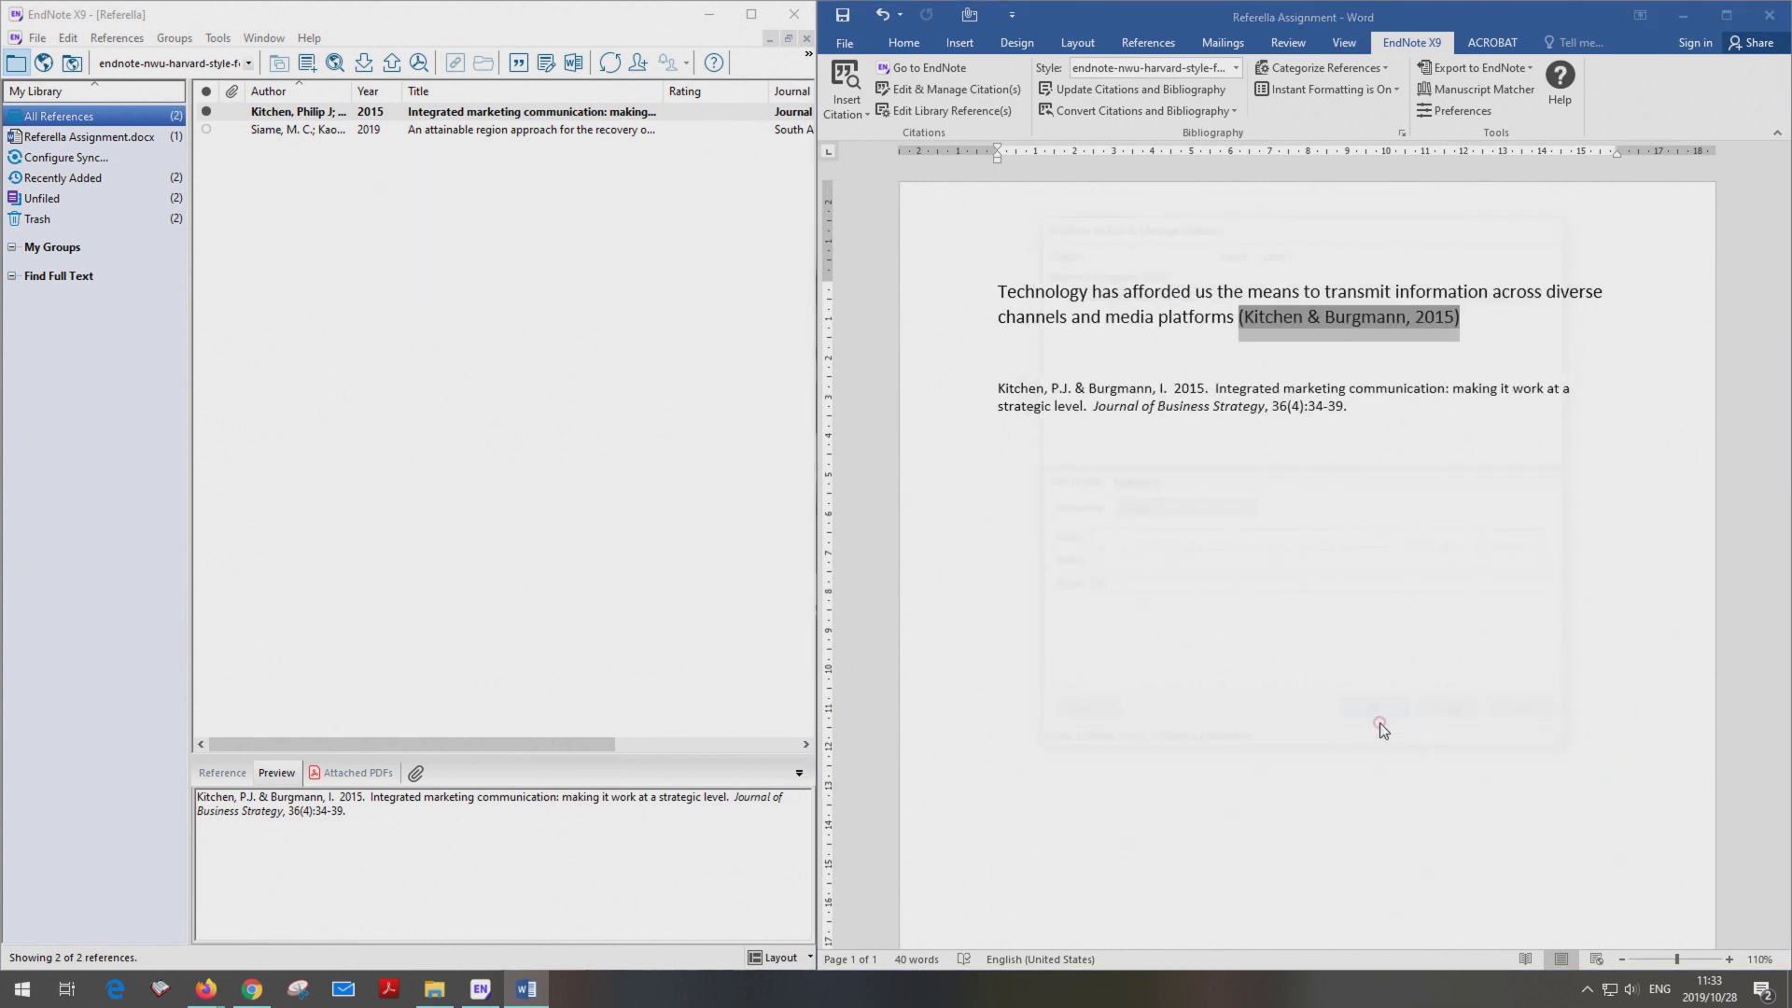
left_click(1505, 368)
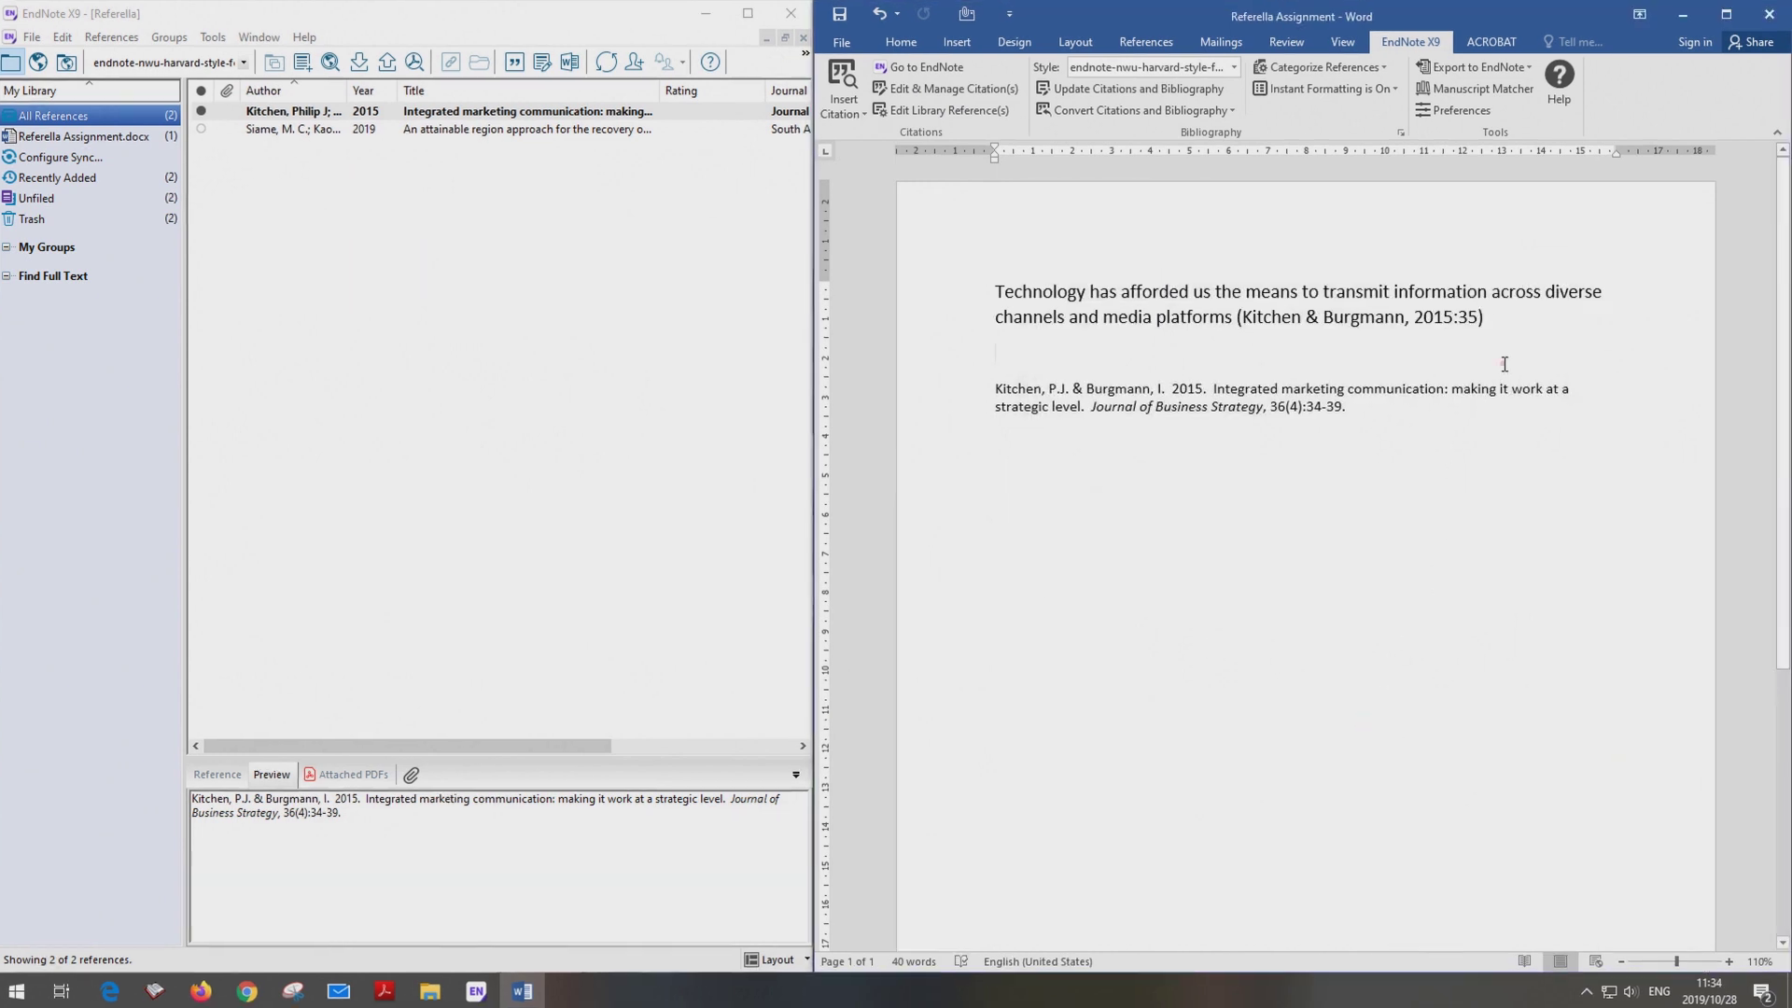